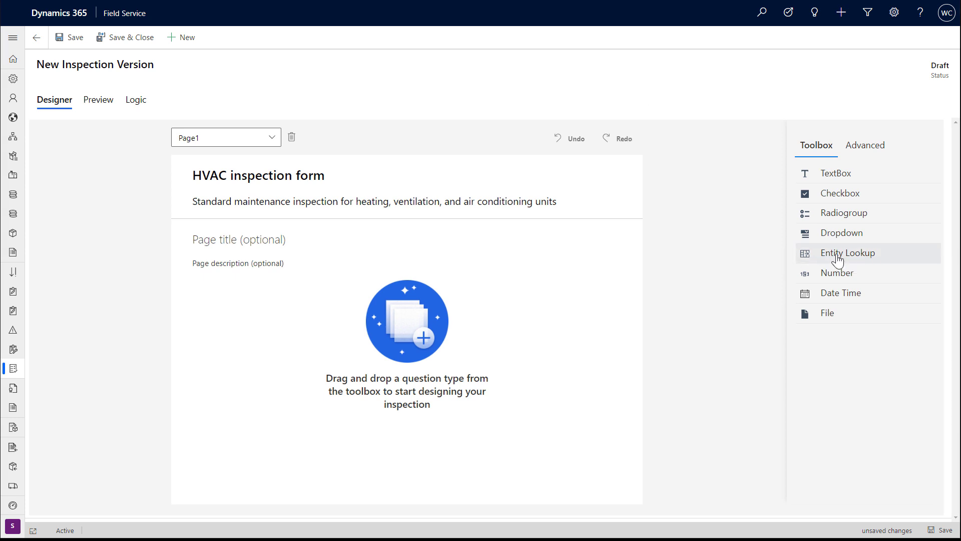
Add an Entity Lookup question to the HVAC inspection form and title it "Your name"
drag(838, 260, 253, 306)
double_click(253, 307)
text(Your name)
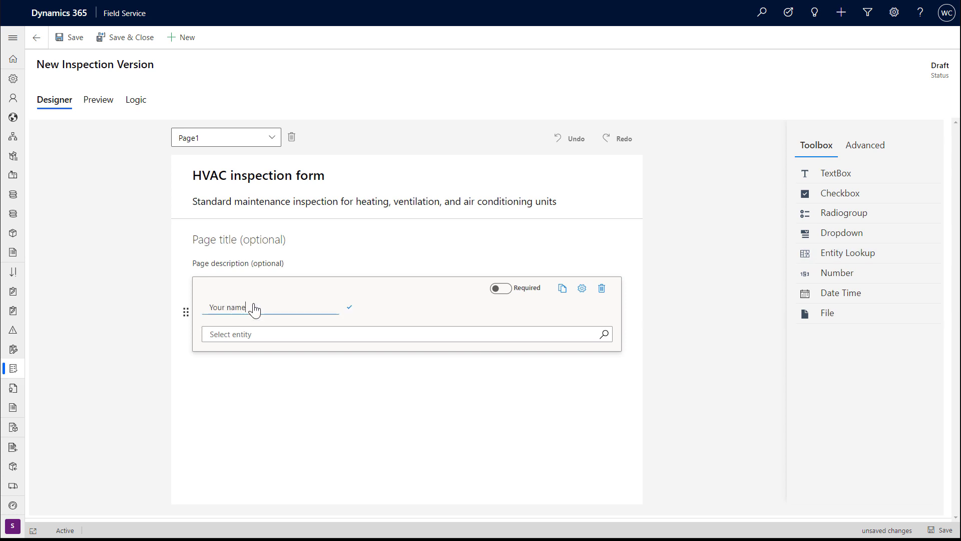
click(262, 332)
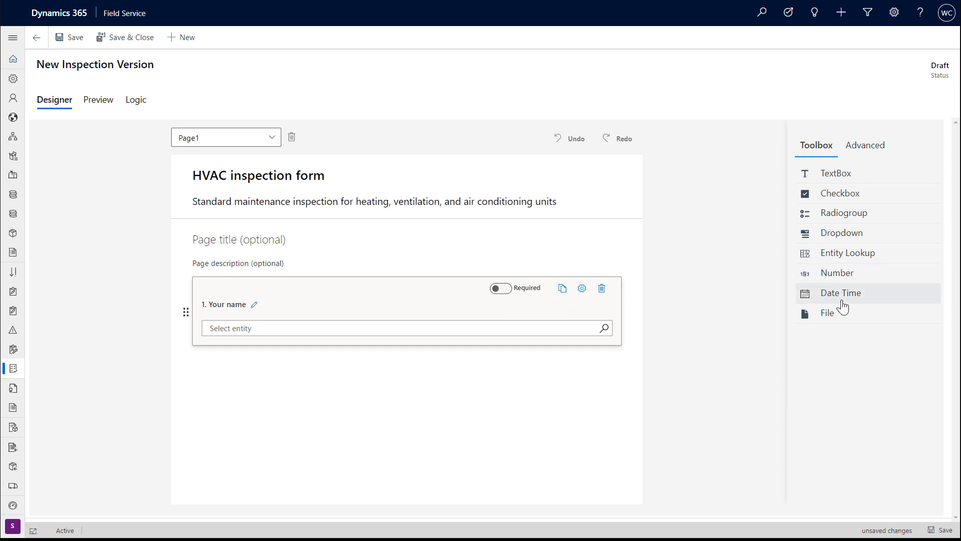
Add a Date Time question below "Your name" and title it "Date and time of inspection"
drag(841, 300, 360, 398)
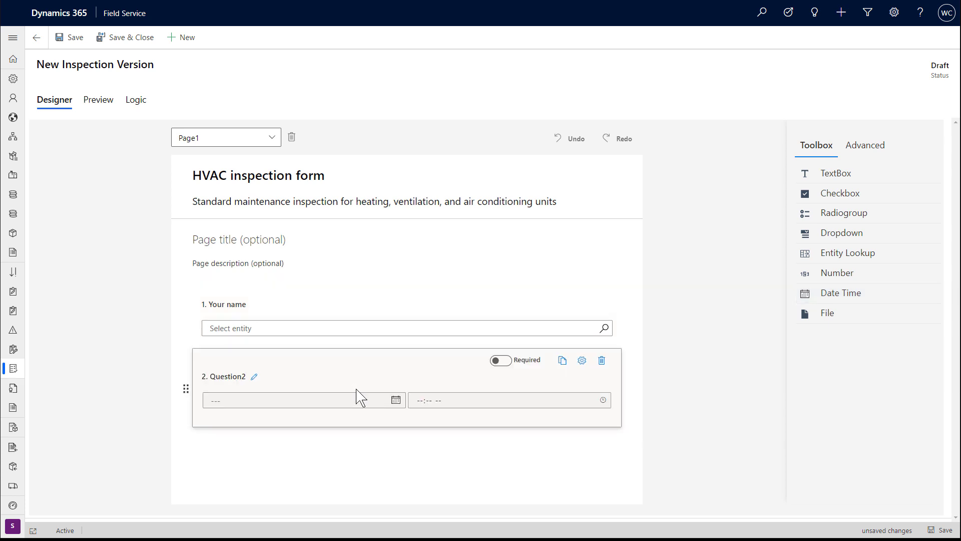
click(254, 376)
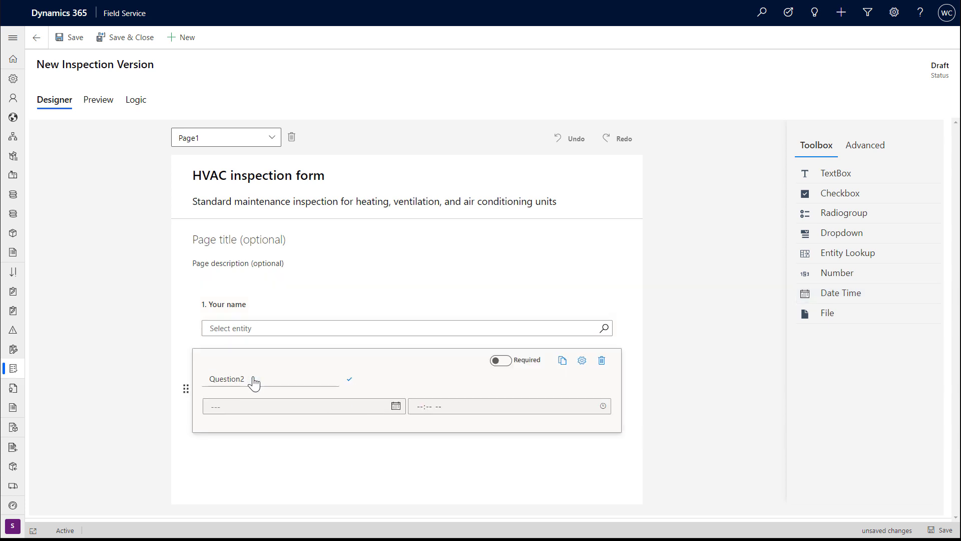
text(Date and time of i)
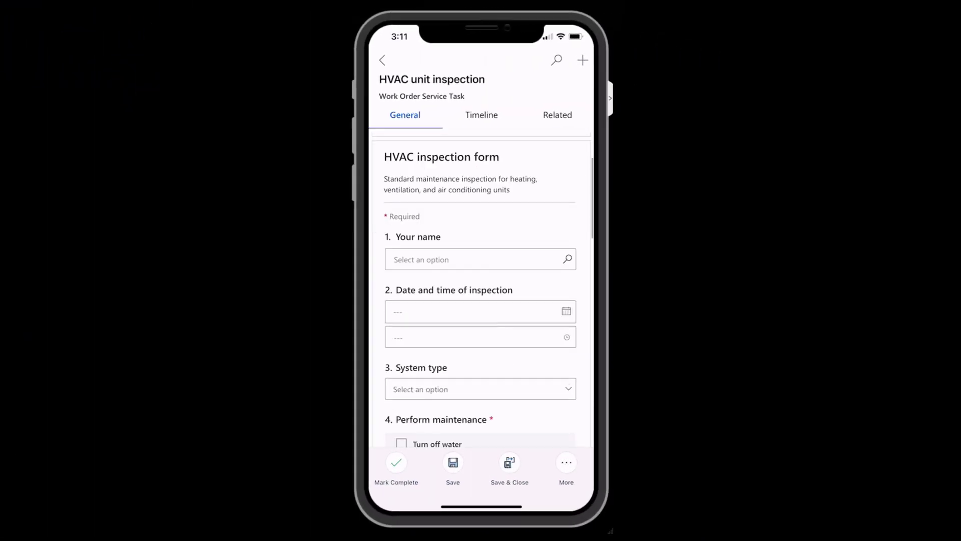
In the mobile app's HVAC unit inspection task, choose the inspector's name and set the inspection date to October 19, 2020
click(480, 245)
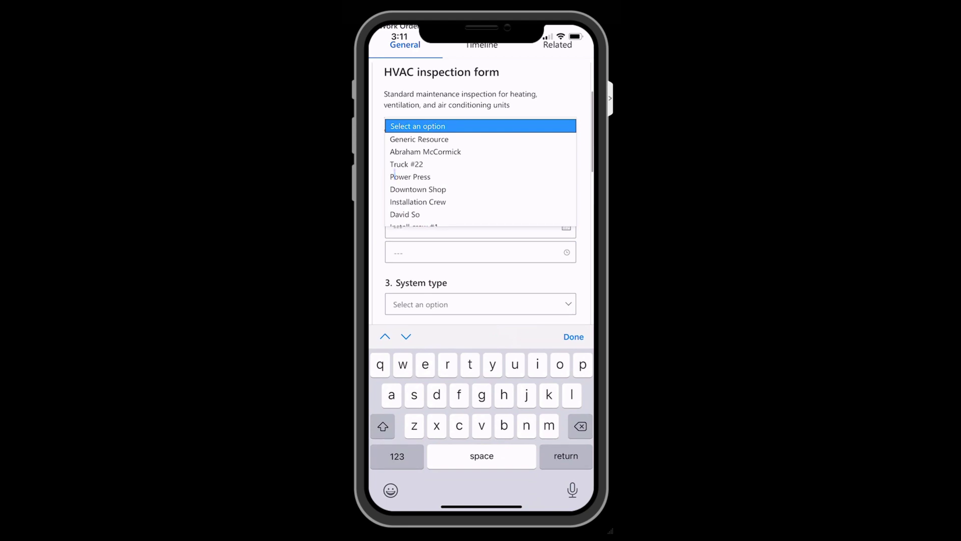
click(425, 151)
click(480, 297)
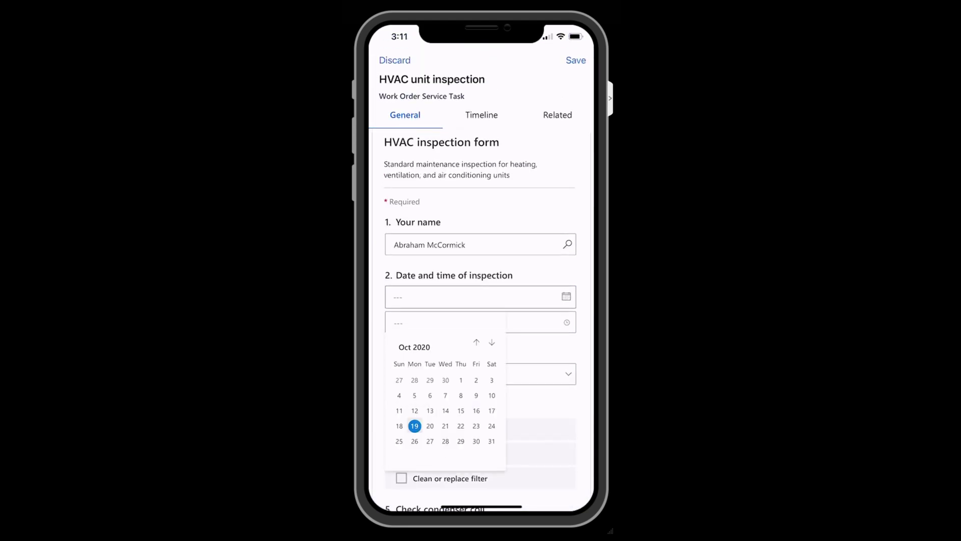
click(415, 425)
Set the system type to "AC & heat pump" in the mobile inspection form
click(480, 374)
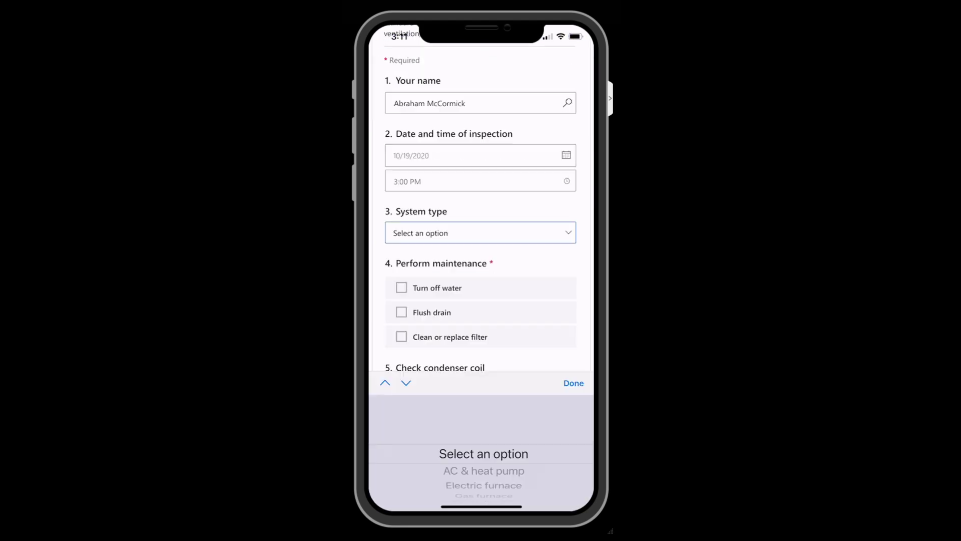
scroll(481, 453, down, 3)
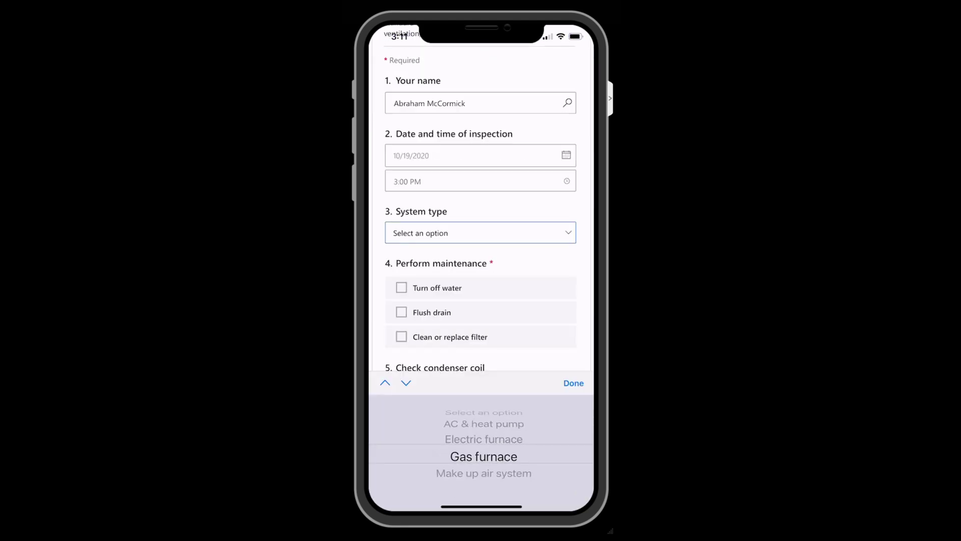
scroll(481, 453, up, 2)
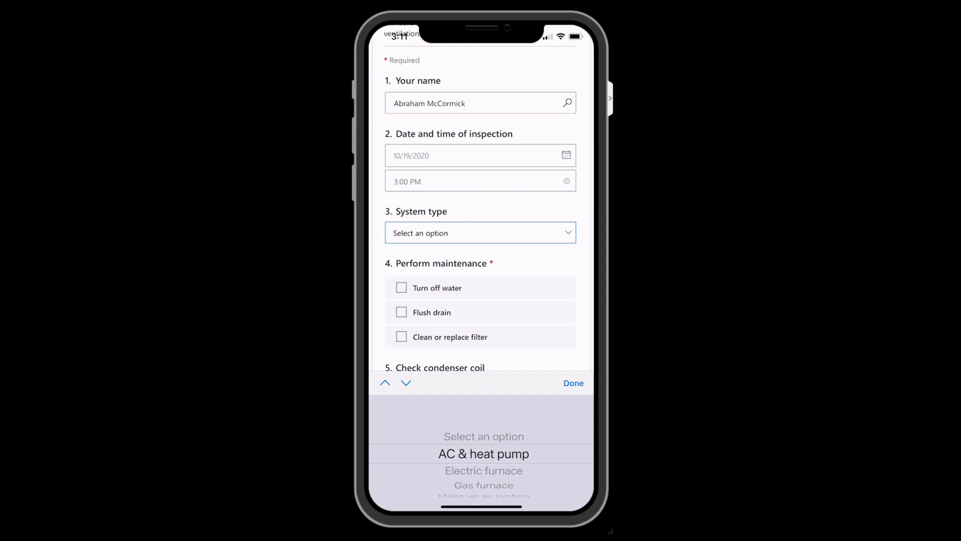
click(572, 382)
Mark "Turn off water", "Flush drain" and "Clean or replace filter" as performed under Perform maintenance
scroll(481, 321, down, 4)
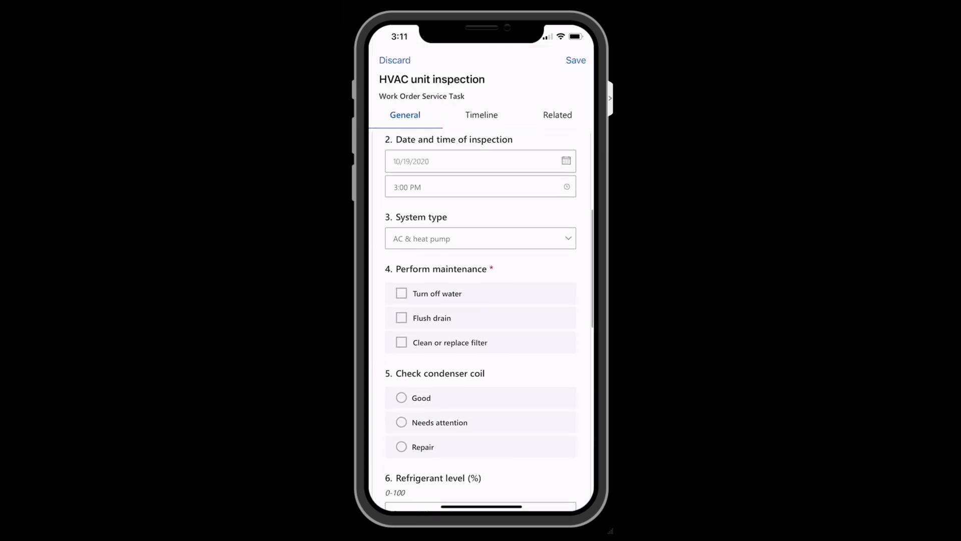
scroll(480, 320, down, 1)
click(401, 245)
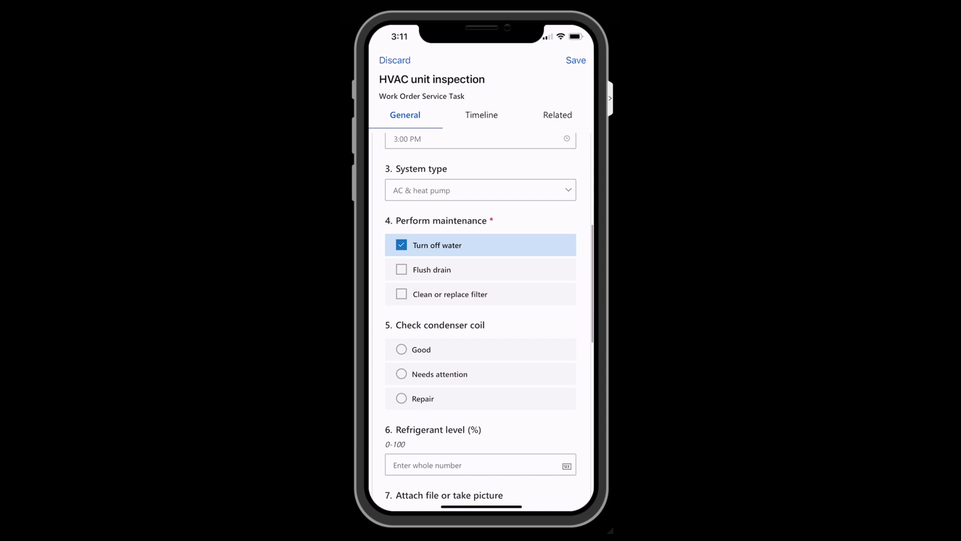
click(401, 269)
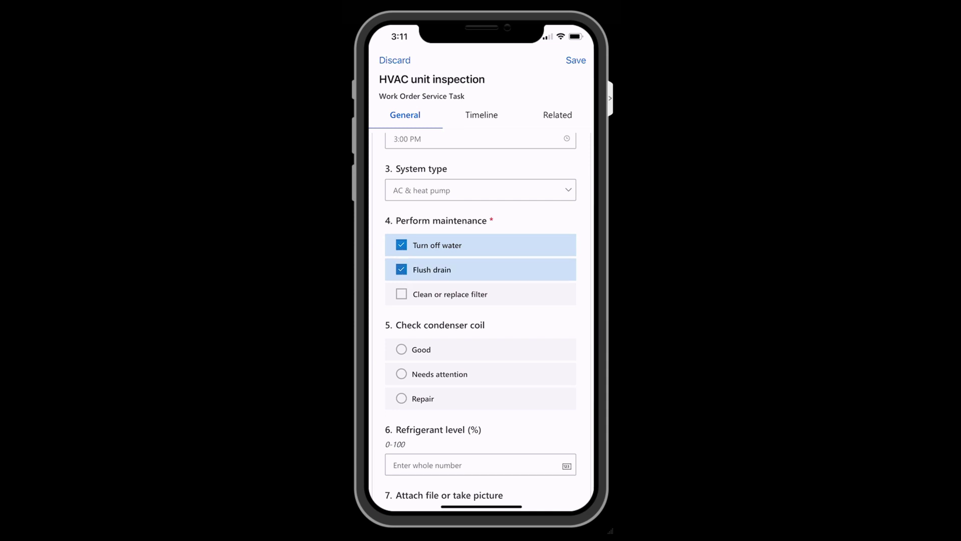
click(401, 294)
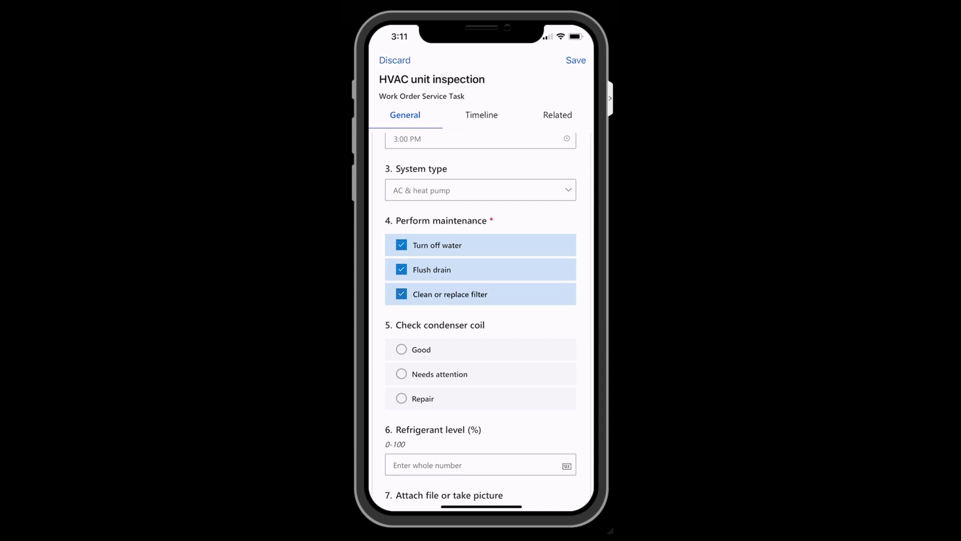
Answer the "Check condenser coil" question with "Good"
scroll(480, 321, down, 3)
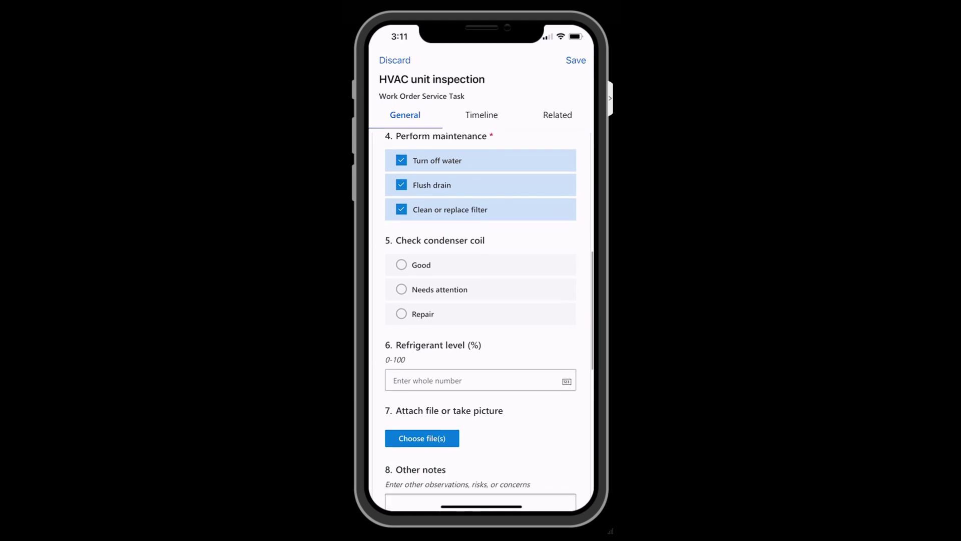
click(401, 264)
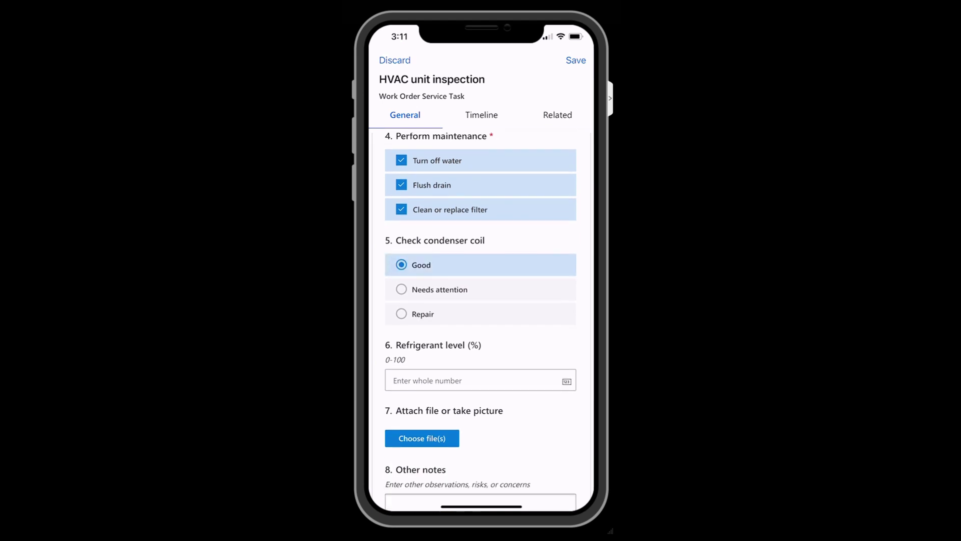
scroll(489, 322, down, 2)
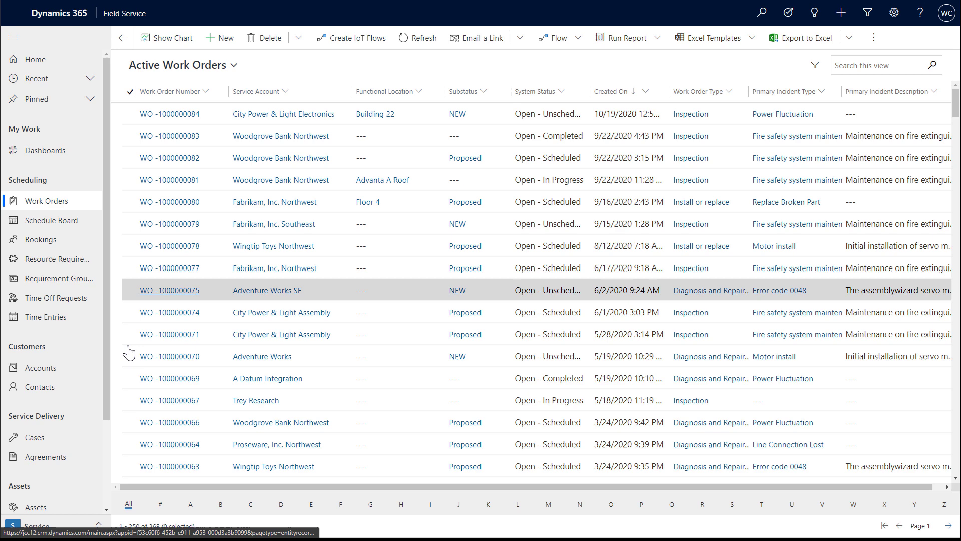
In the Dynamics 365 Field Service web app, create a new inspection from the Settings area's Inspections and collapse the site map
click(76, 529)
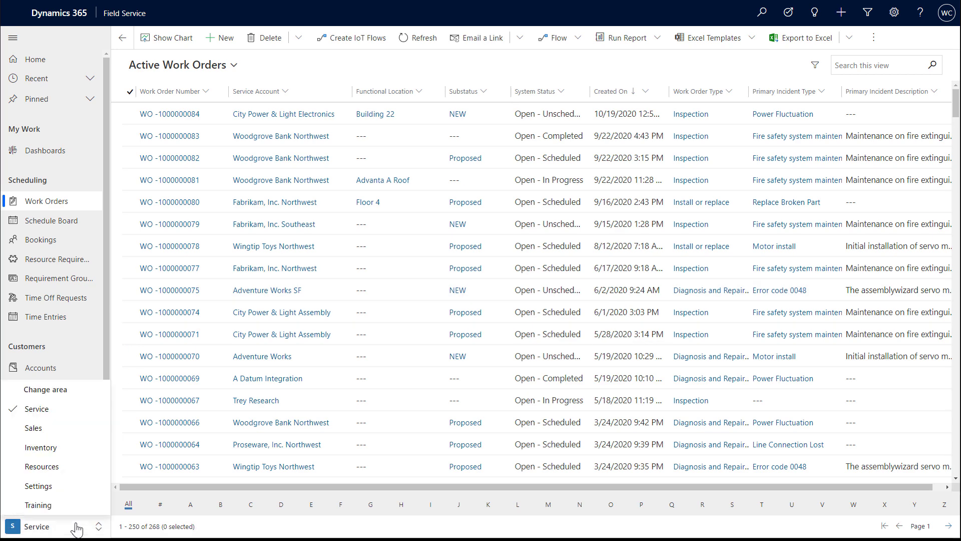
click(76, 487)
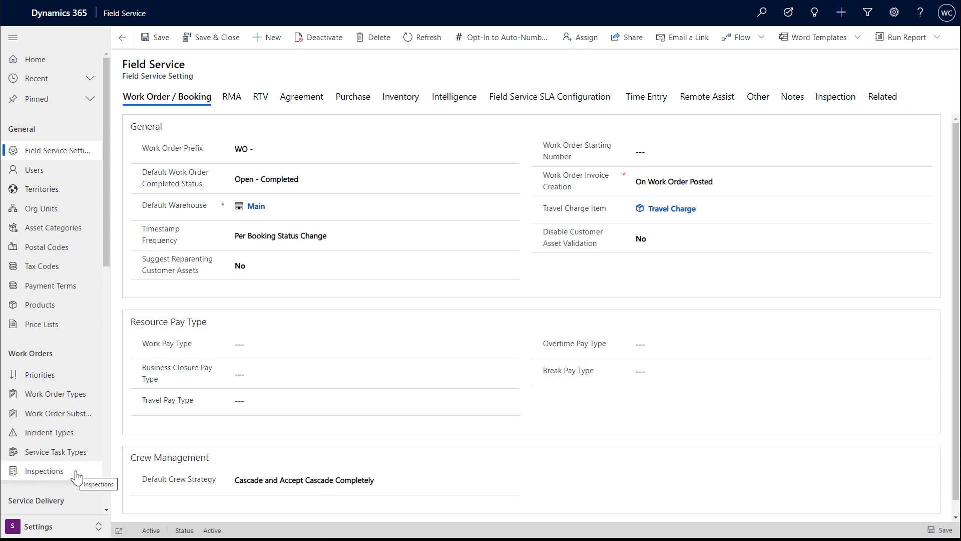
click(76, 473)
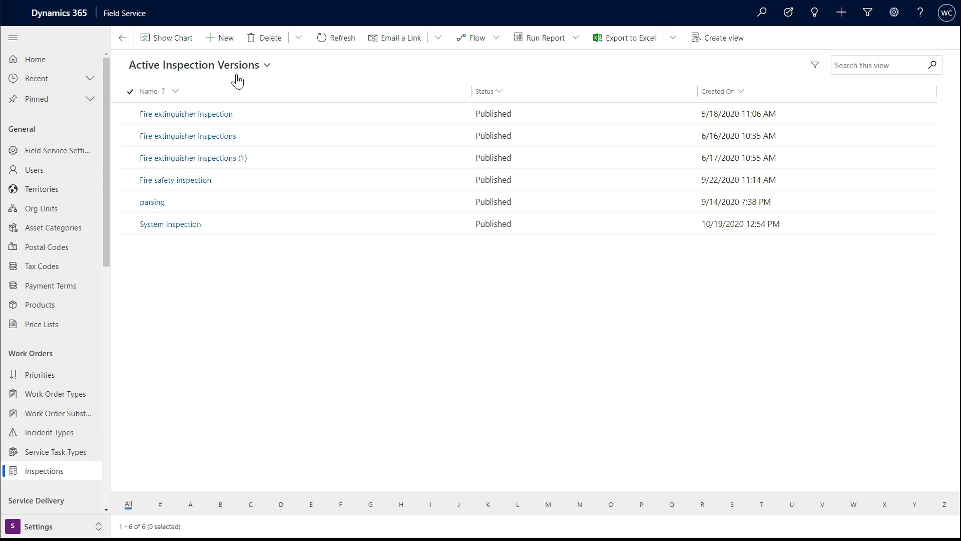
click(224, 47)
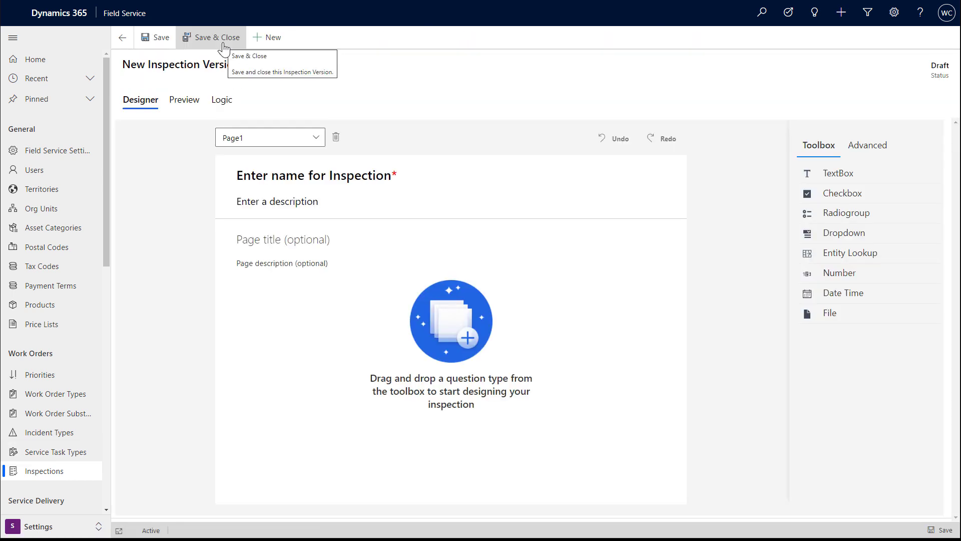
click(12, 37)
Title the inspection "HVAC inspection form" and describe it as "Standard maintenance inspection for heating, ventilation, and air conditioning units"
click(233, 176)
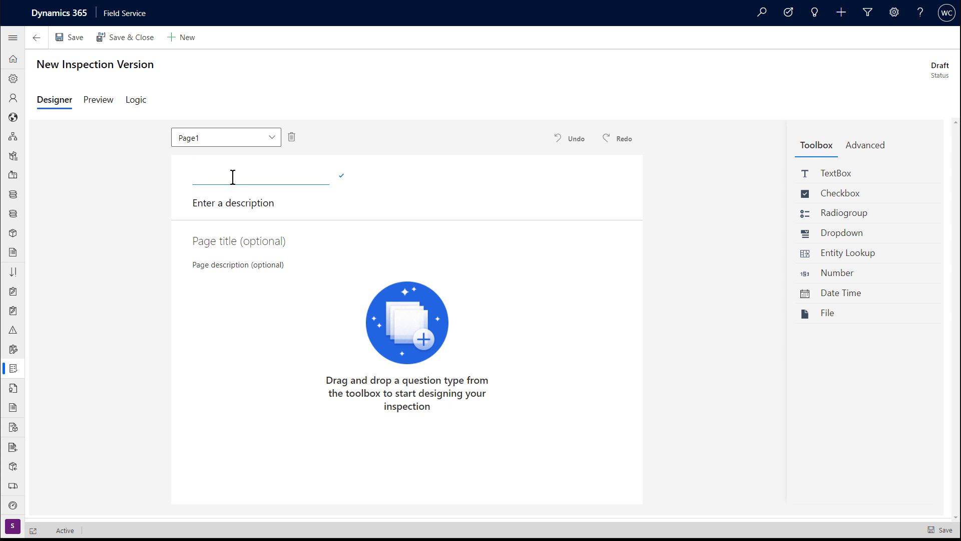
text(HVAC inspection form)
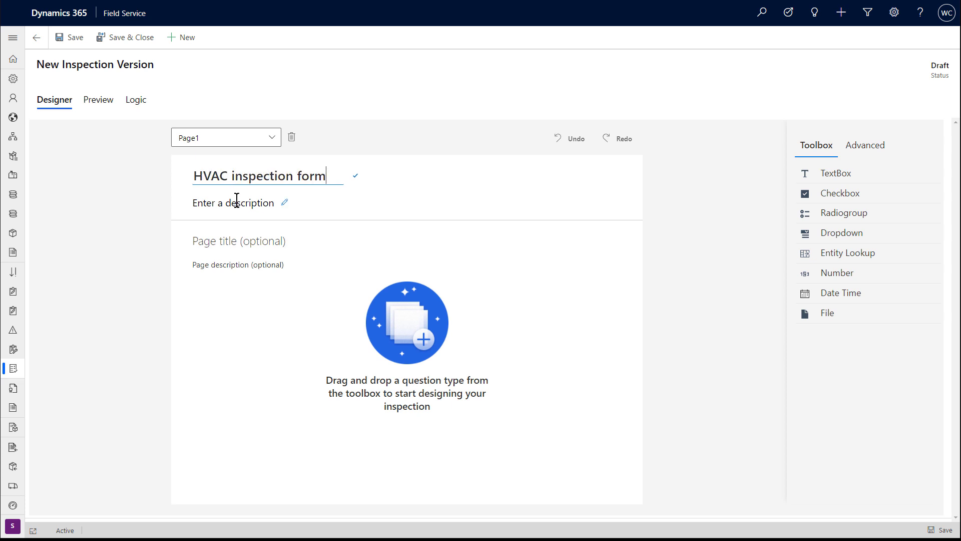
click(236, 200)
text(Standard maintenan)
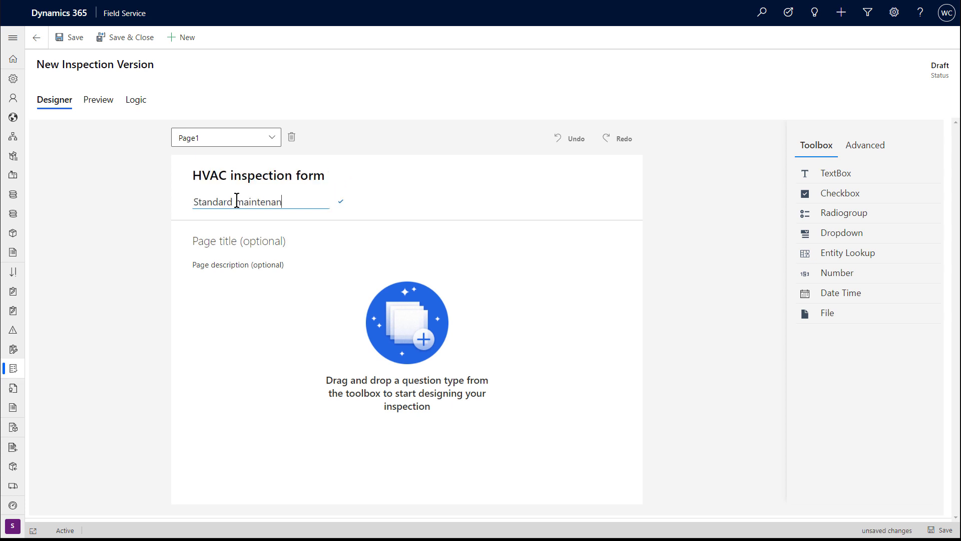
text(ce inspection for heating, ventilation, and air conditioning units)
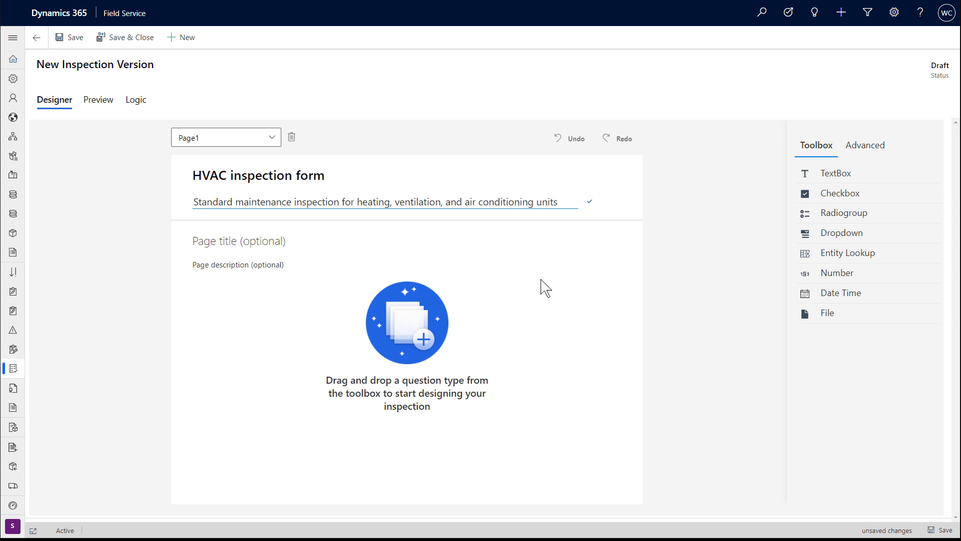
click(632, 338)
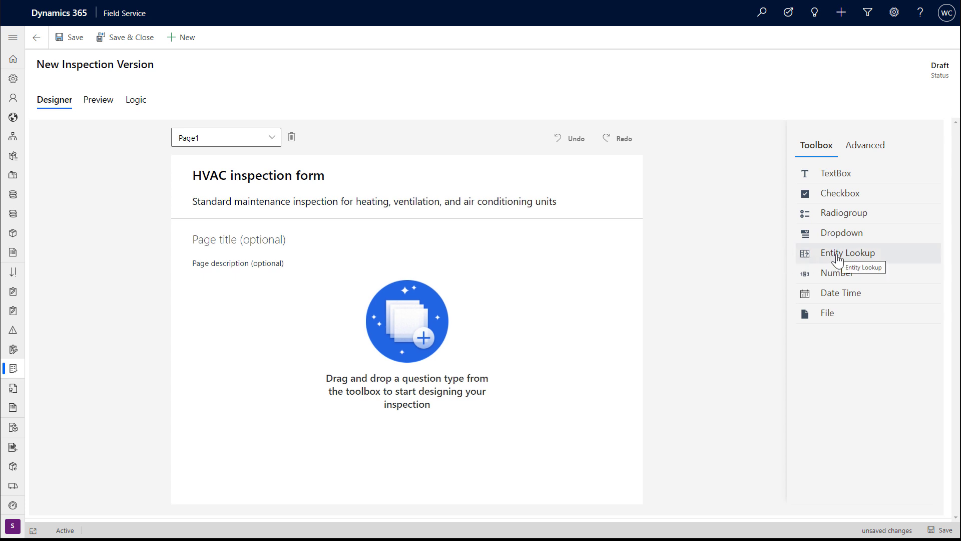
Add an Entity Lookup question as the first question on the page and title it "Your name"
drag(837, 260, 263, 311)
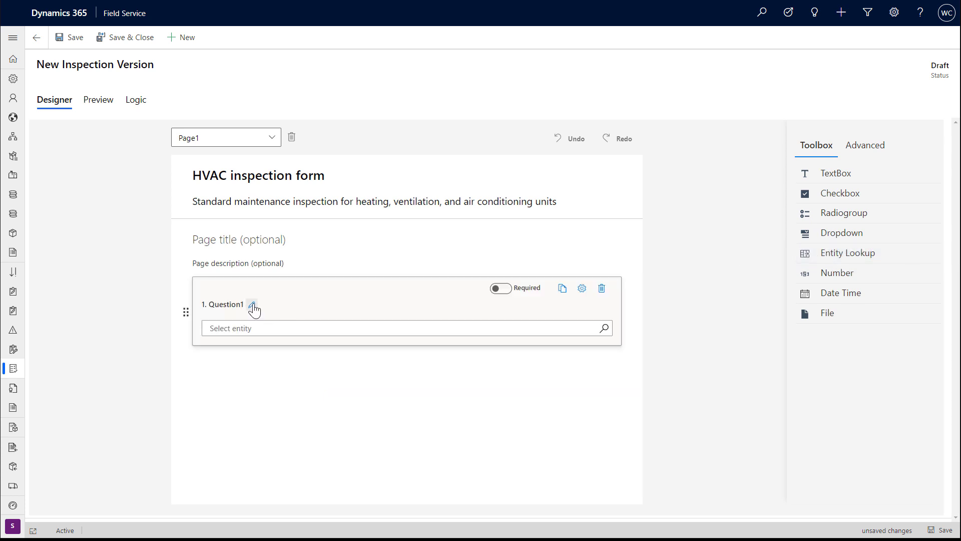
click(253, 305)
text(Your name)
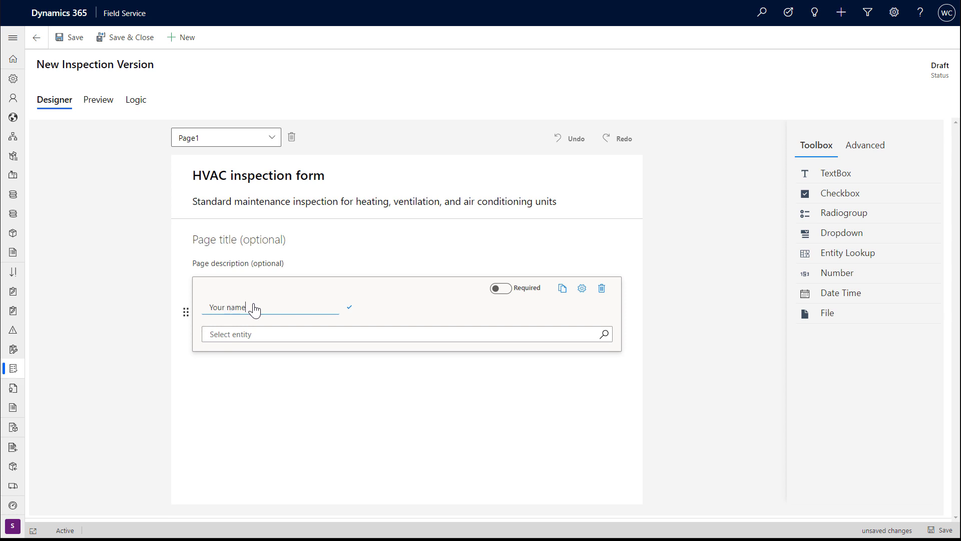
click(264, 340)
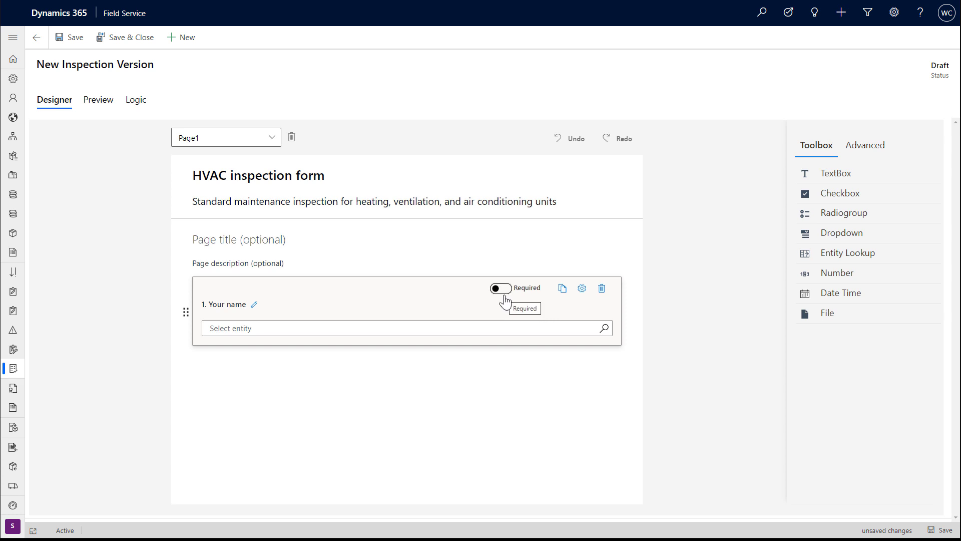
Set the "Your name" lookup to use the Bookable Resource entity with the Name attribute
click(581, 295)
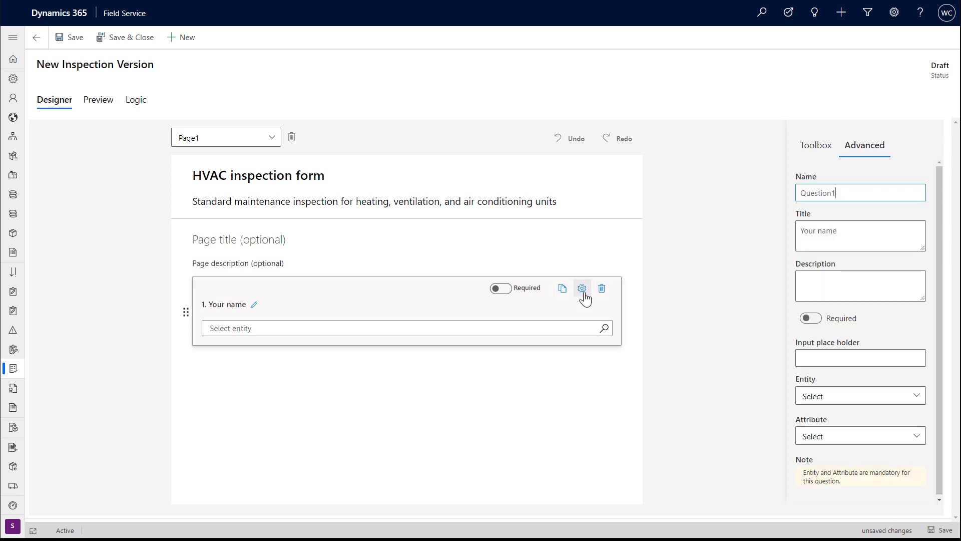
click(920, 397)
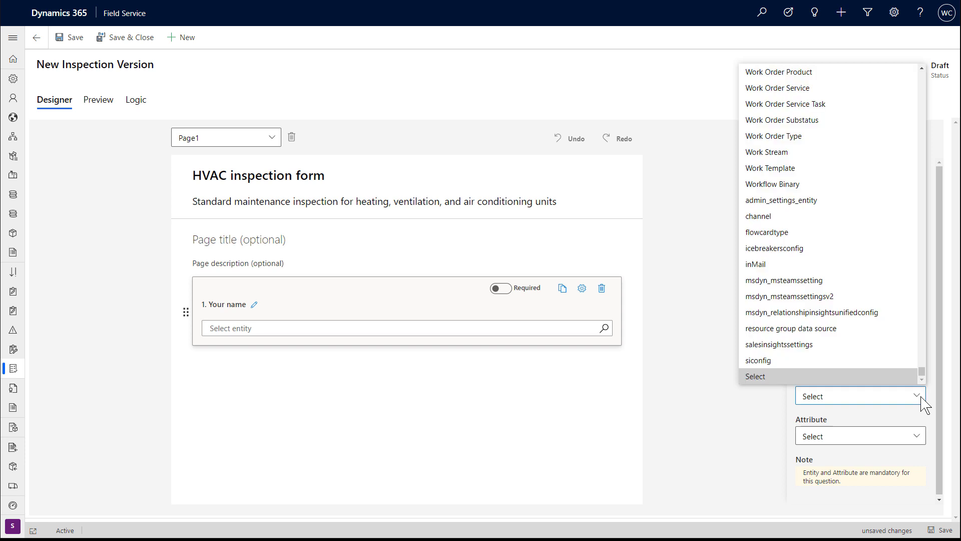
text(bo)
key(Return)
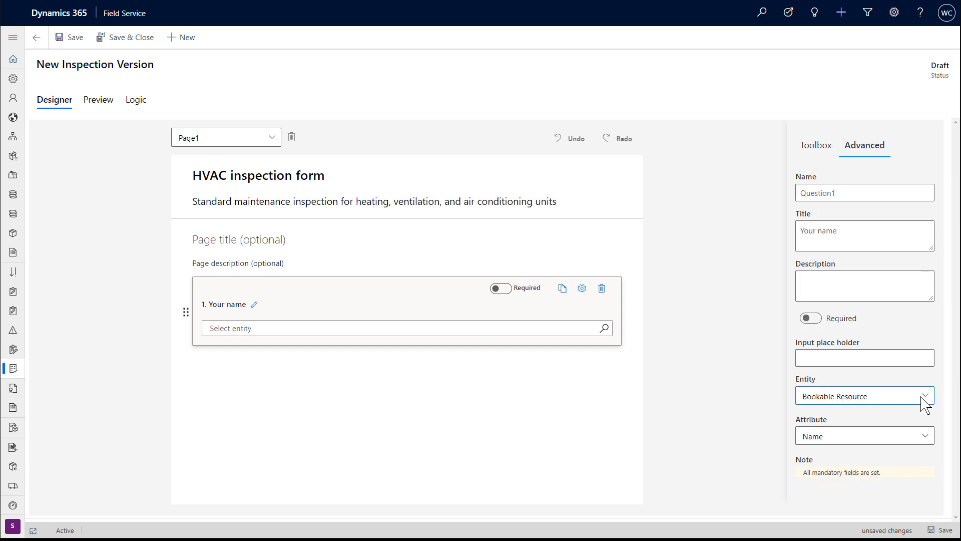
Add a Date Time question as question 2 and title it "Date and time of inspection"
click(816, 150)
drag(840, 293, 361, 397)
click(254, 377)
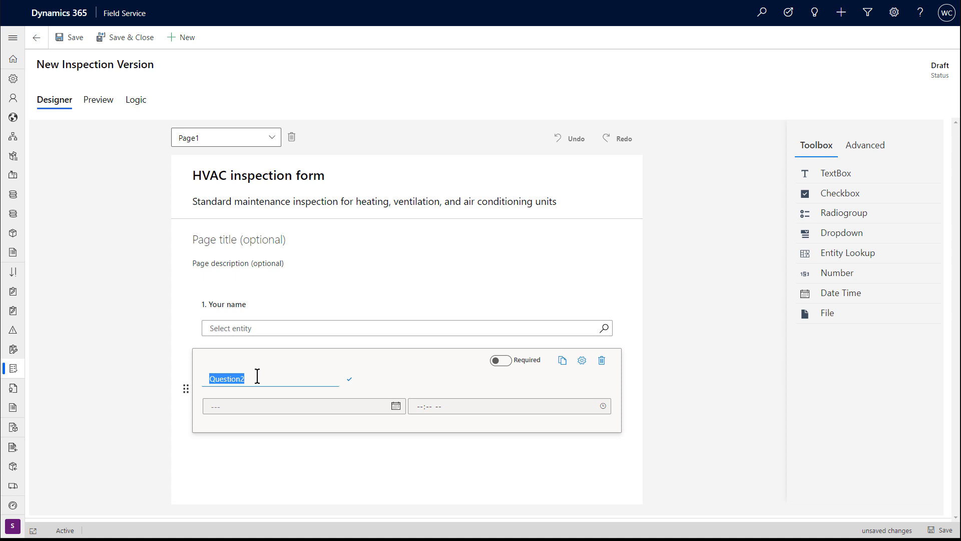
text(Date and time of inspec)
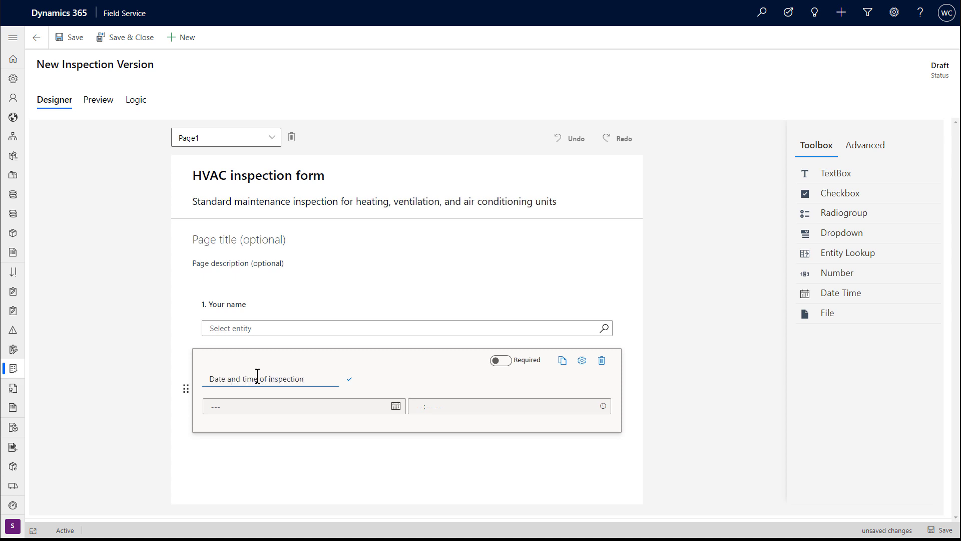
text(tion)
Add a Dropdown question as question 3 and title it "System type"
click(842, 239)
click(254, 378)
text(System type)
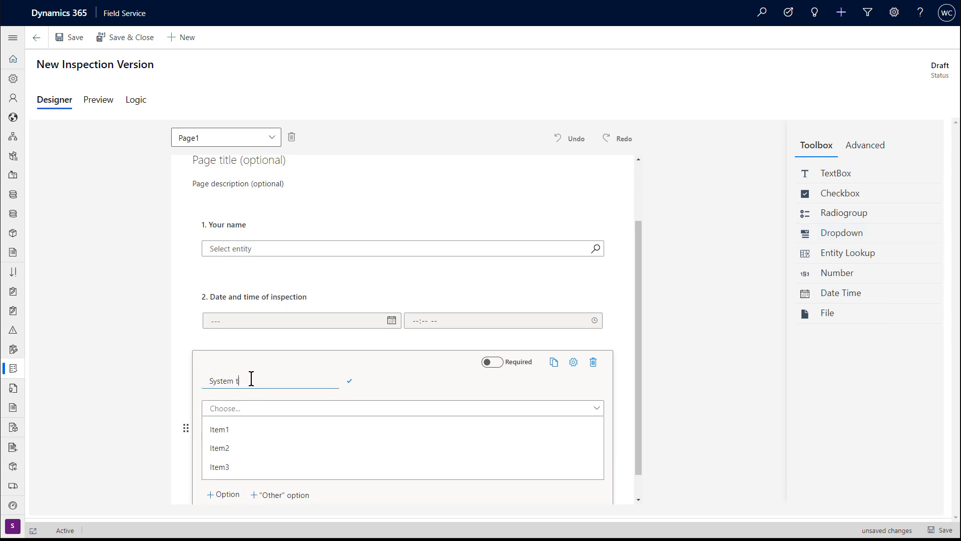
key(Return)
Give the "System type" dropdown the options "AC & heat pump", "Electric furnace", "Gas furnace" and "Make up air system"
click(240, 424)
text(AC & heat pump)
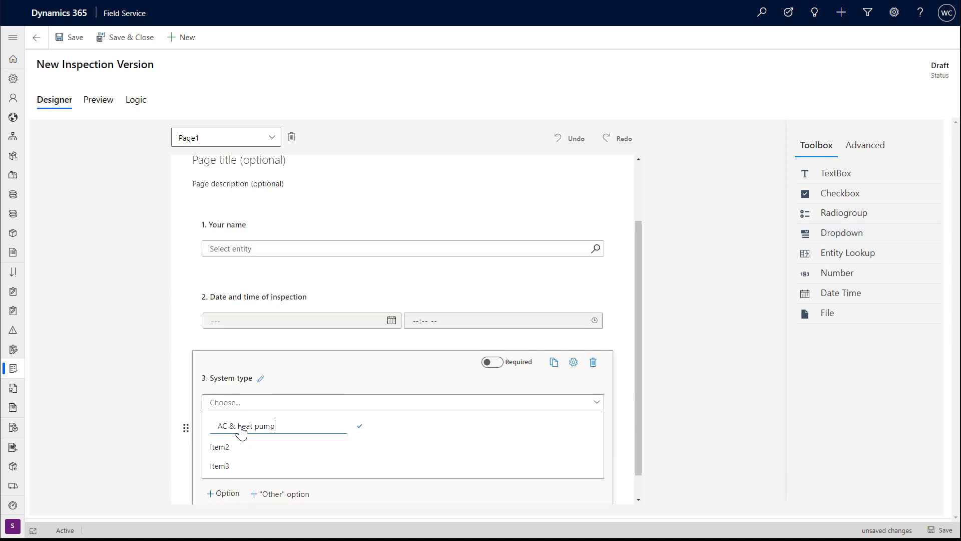
key(Return)
text(Electric furnace)
key(Return)
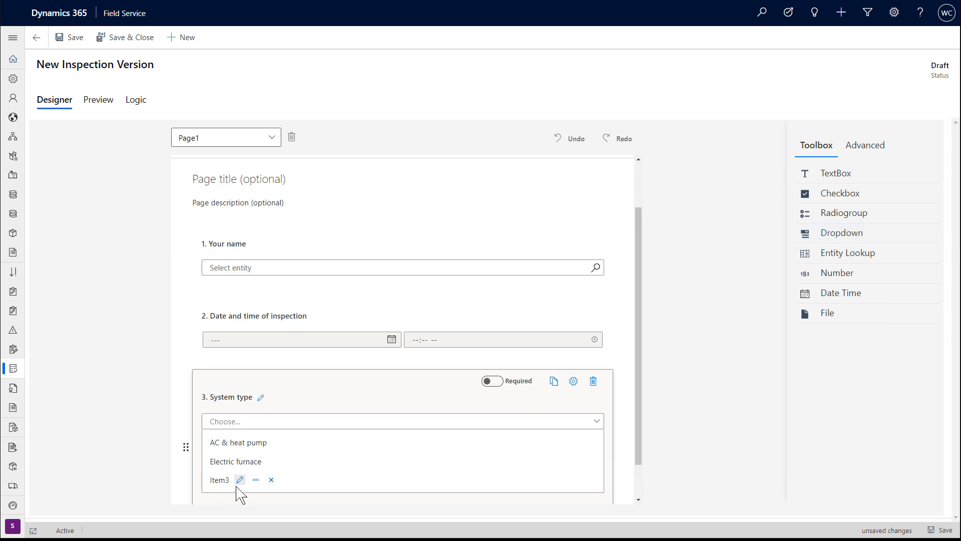
click(238, 483)
text(Gas furnace)
key(Return)
text(Make-up air system)
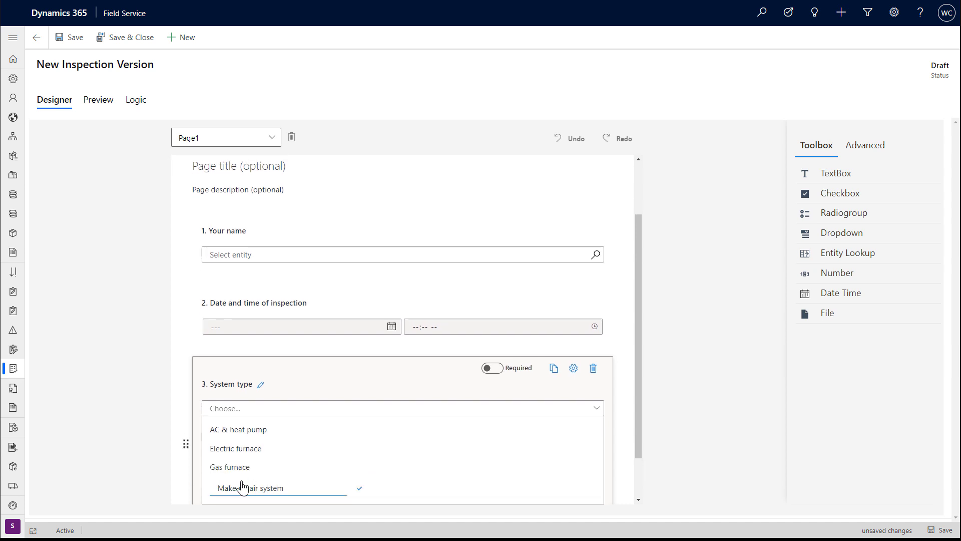
key(Return)
Add a Checkbox question as question 4 and title it "Perform maintenance"
click(806, 198)
click(257, 408)
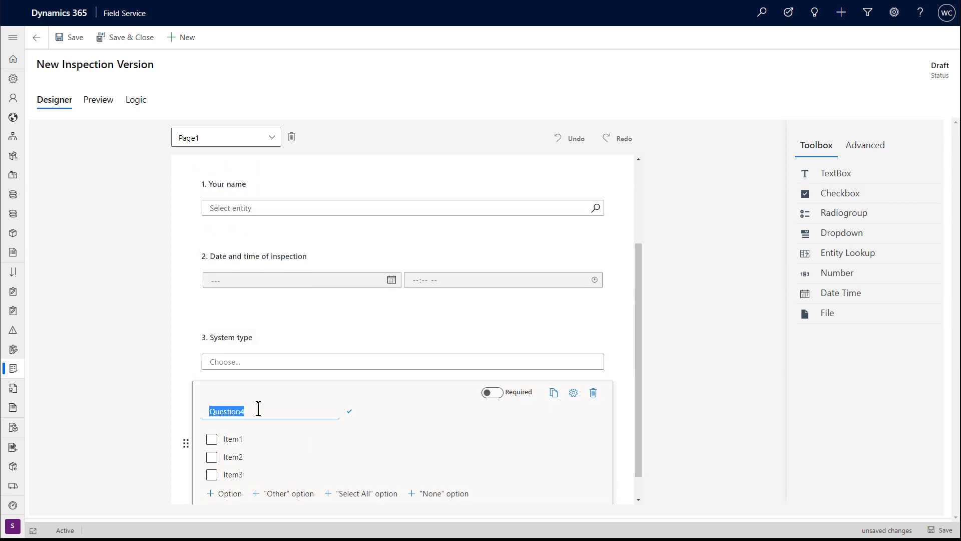
text(Perform maintenance)
Rename the three "Perform maintenance" options to "Turn off water", "Flush drain" and "Clean or replace filter"
click(254, 435)
text(Turn off water)
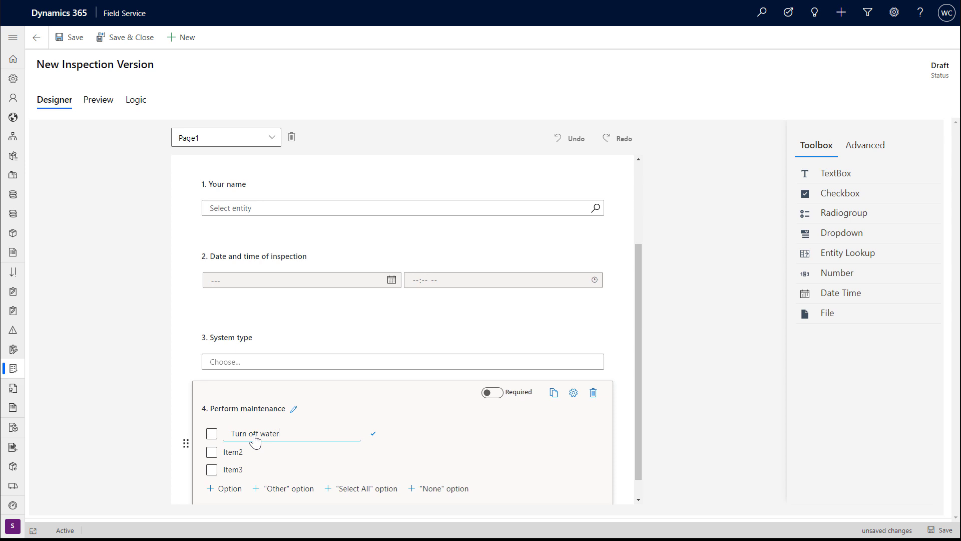
click(252, 454)
text(Flush drain)
click(246, 468)
text(Clean or replace filter)
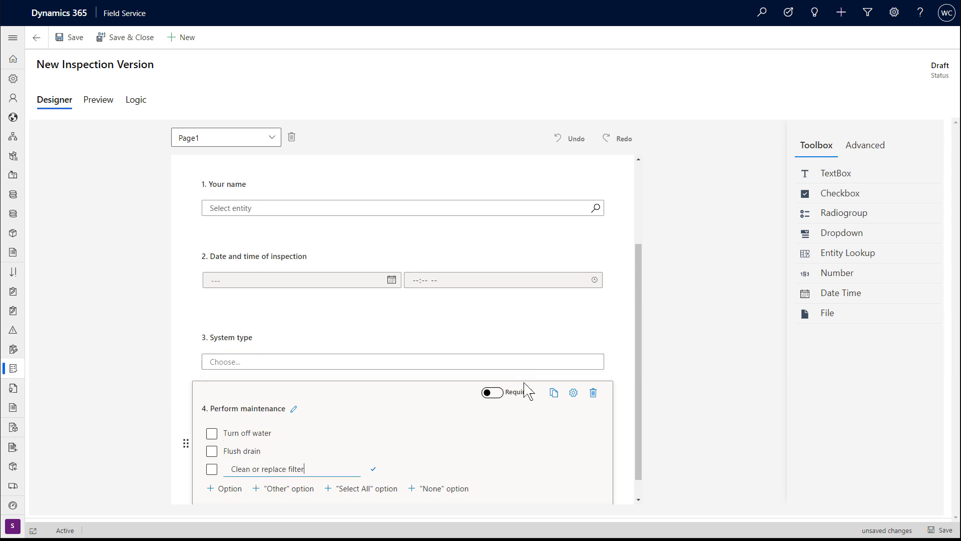
Add a Radiogroup question as question 5 and title it "Check condenser coil"
click(865, 220)
click(253, 416)
text(Check )
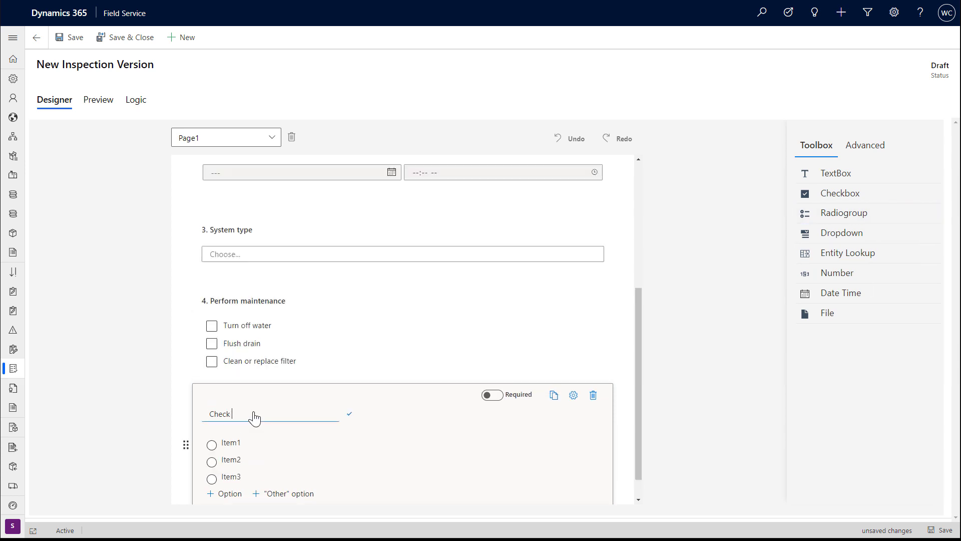
text(condenser coil)
Rename the three "Check condenser coil" options to "Good", "Needs attention" and "Repair"
click(247, 441)
text(Good)
click(247, 458)
text(Needs attention)
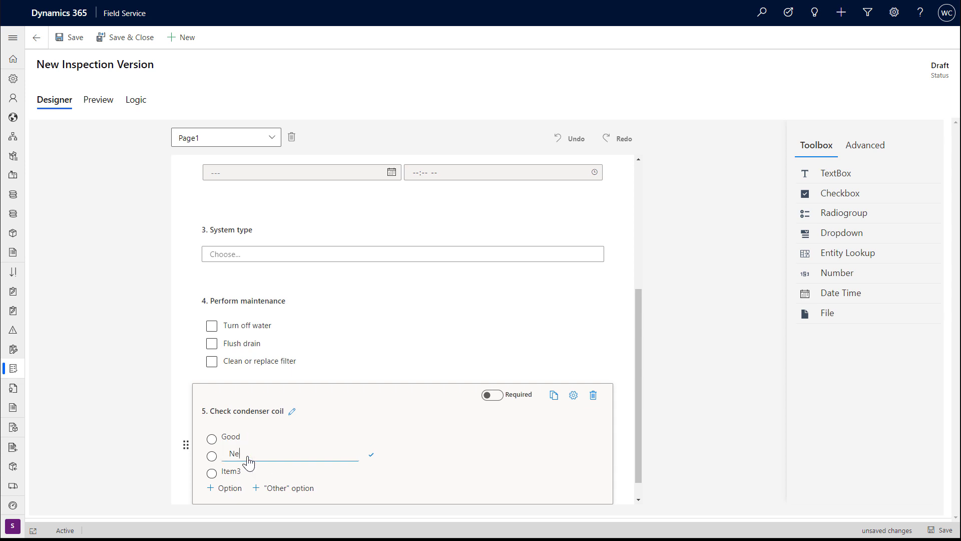
click(248, 471)
text(Repair)
Add a Number question as question 6 and title it "Refrigerant level (%)"
scroll(500, 395, down, 1)
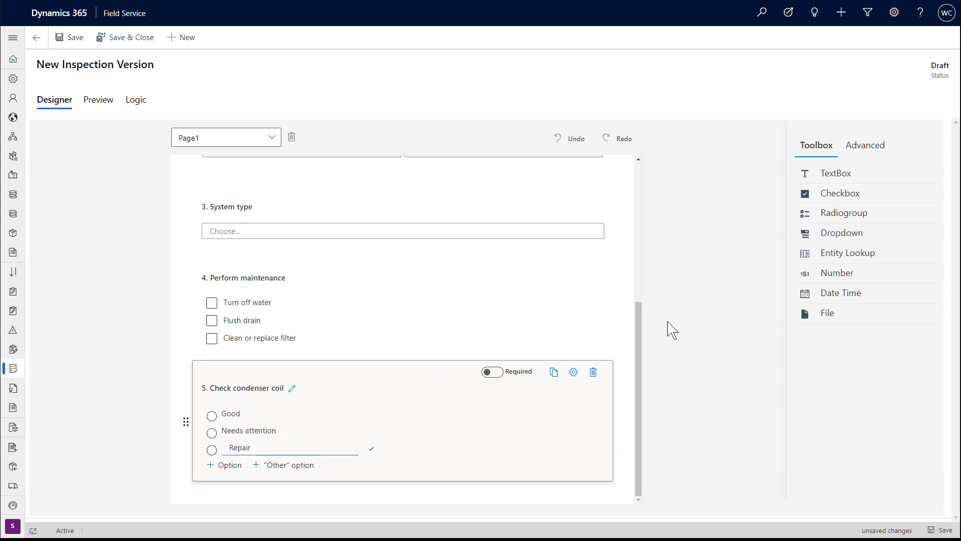
click(834, 283)
click(258, 434)
text(Refr)
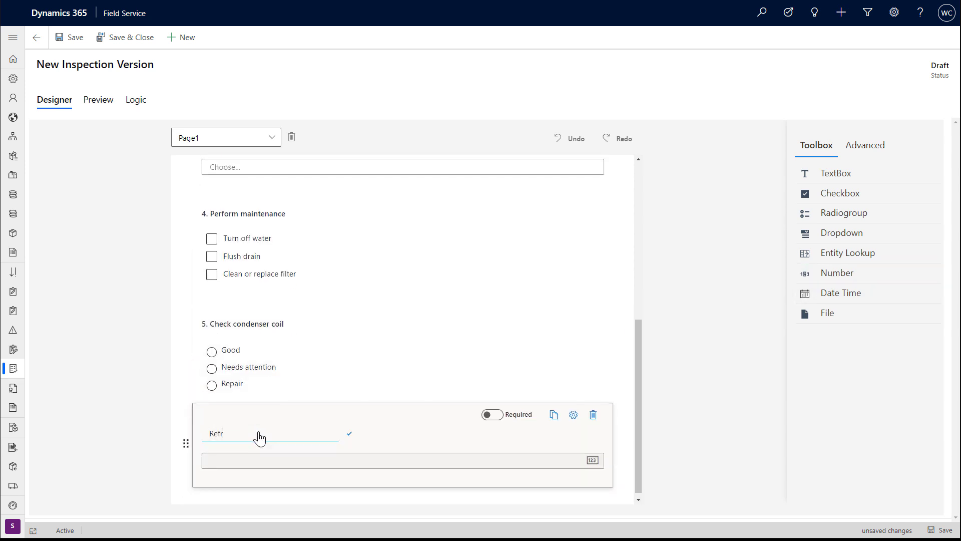
text(igerant level (%))
key(Left)
text(%)
click(378, 454)
Restrict "Refrigerant level (%)" to whole numbers with a Between range, and give it the description "0-100"
click(573, 415)
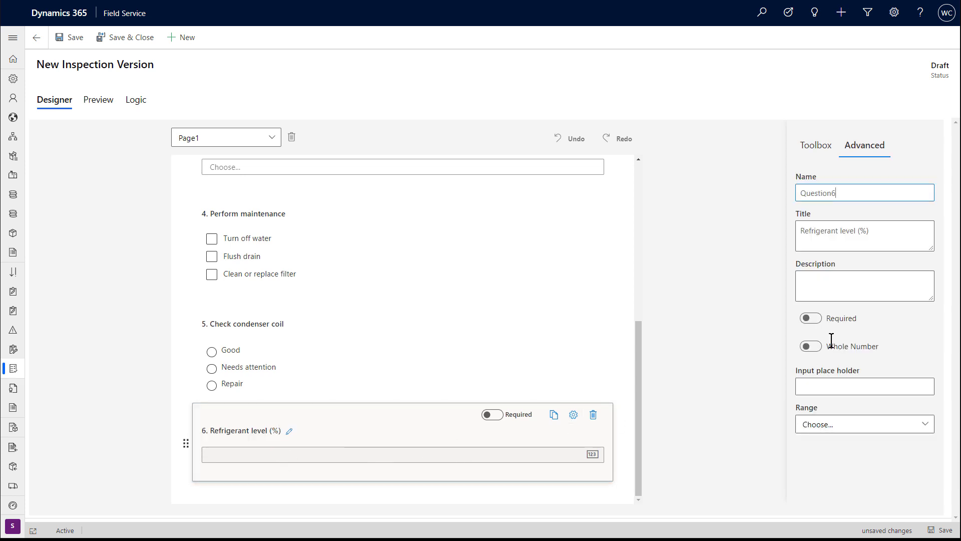
click(811, 346)
click(830, 425)
click(851, 285)
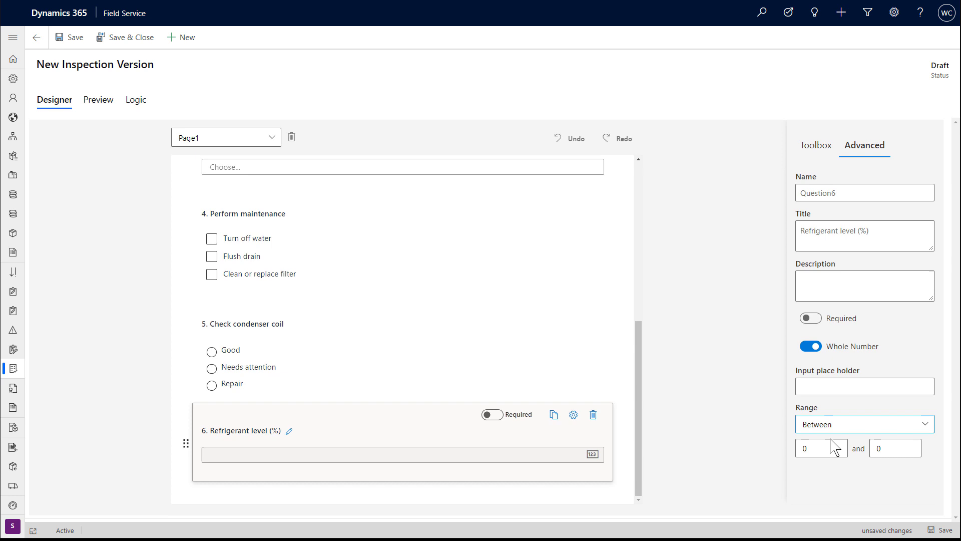
click(895, 448)
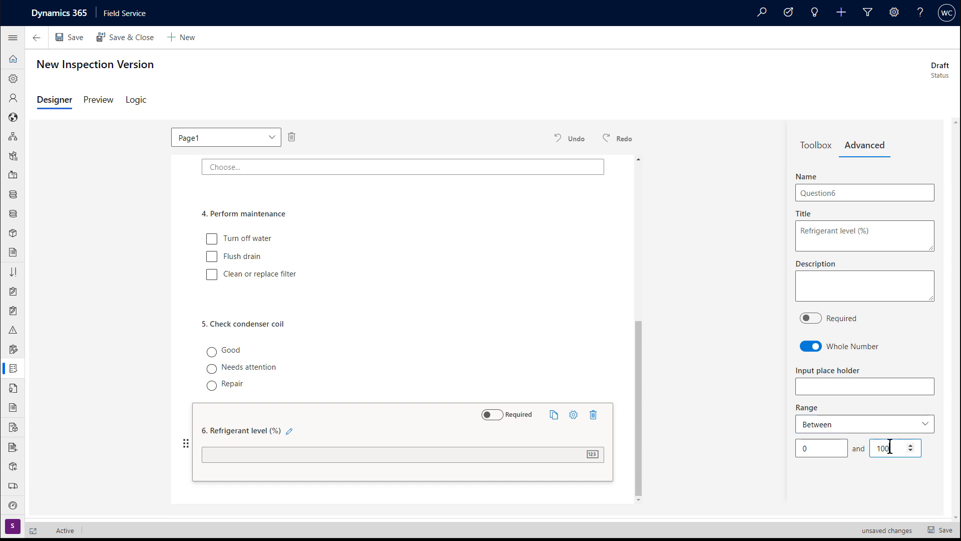
click(819, 287)
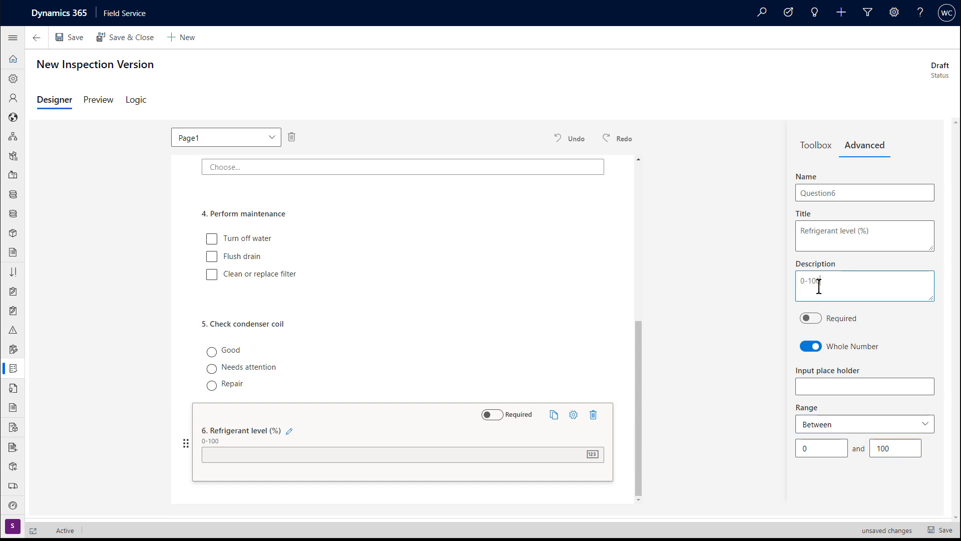
Add a File question as question 7 and title it "Attach file or take picture"
click(816, 146)
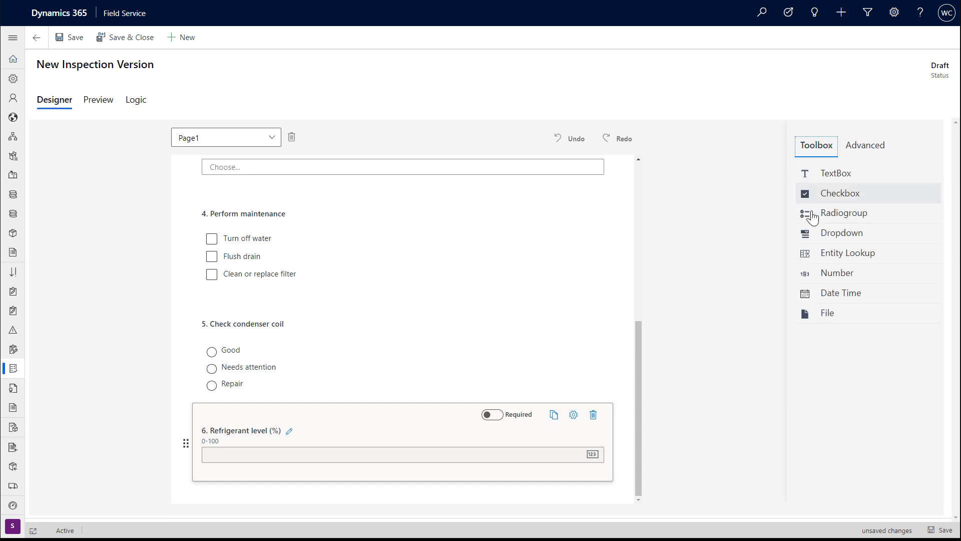
drag(841, 315, 616, 498)
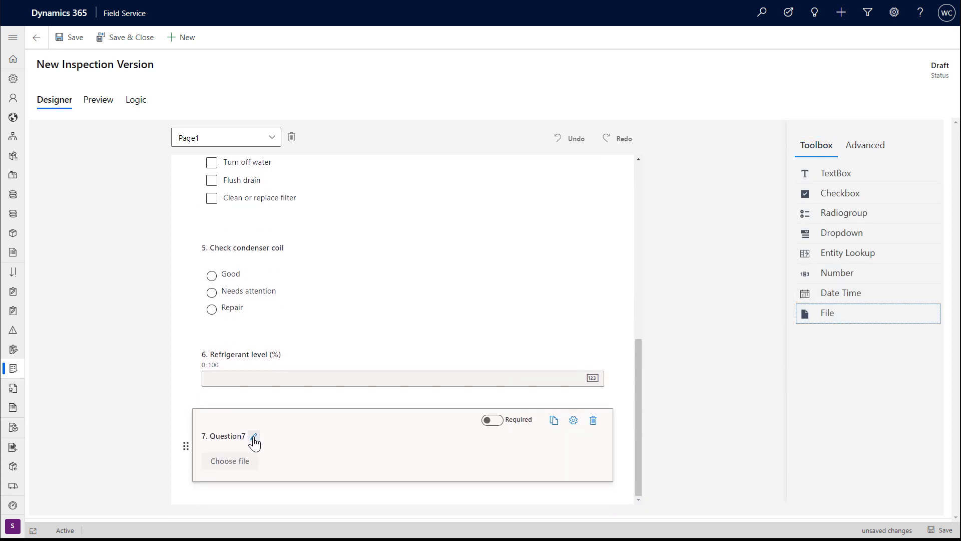
click(254, 441)
text(Attach file or take)
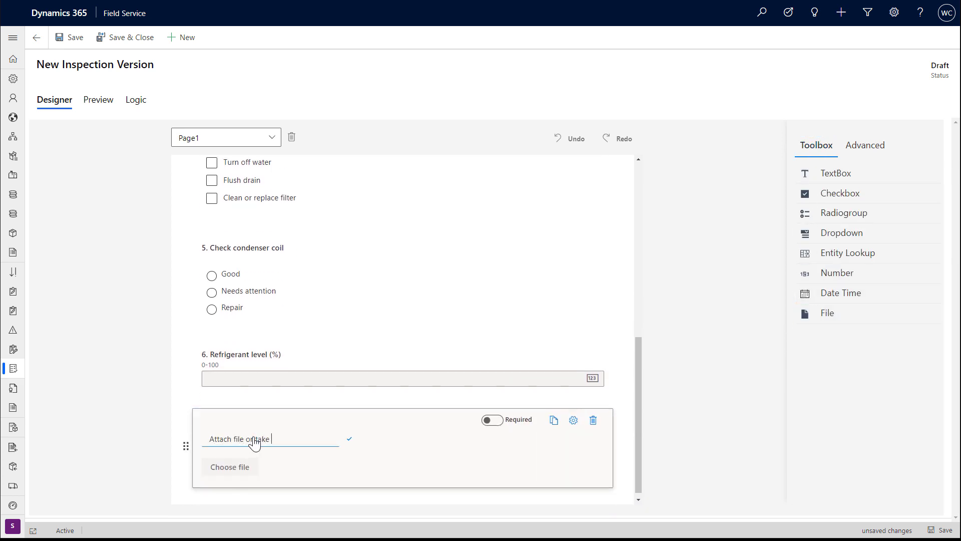
text( picture)
Add a TextBox question as question 8 and title it "Other notes"
click(835, 173)
click(254, 442)
text(Other notes)
click(349, 443)
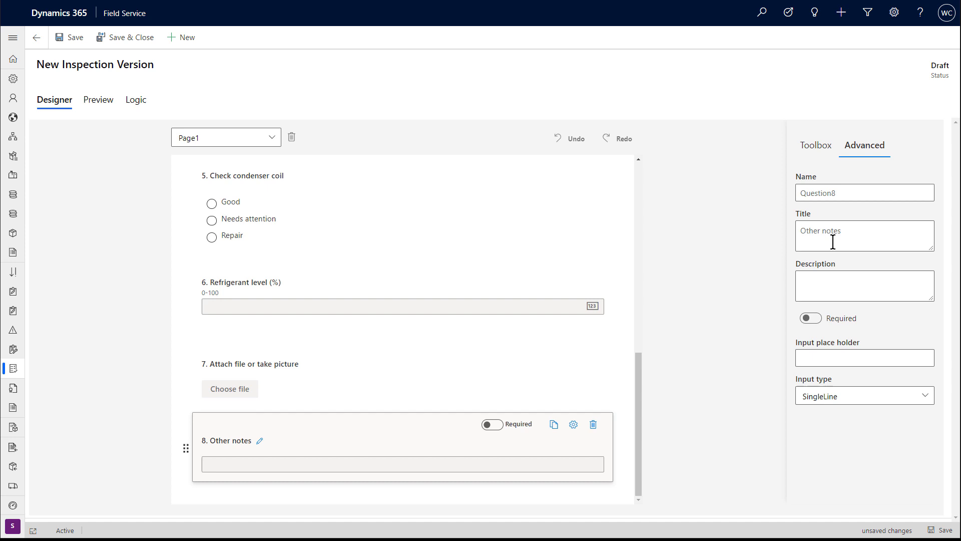
Give "Other notes" the description "Enter other observations, risks, or concerns" and set its input type to MultiLine
click(824, 279)
text(Enter other observations, risks, or concerns)
click(844, 399)
click(835, 429)
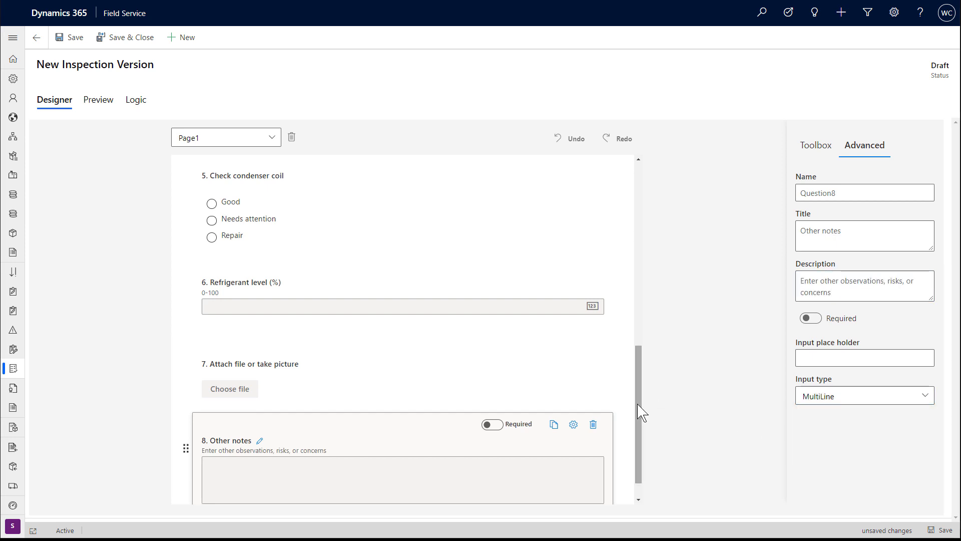
Make the "Perform maintenance" question required and save the inspection
drag(639, 408, 633, 299)
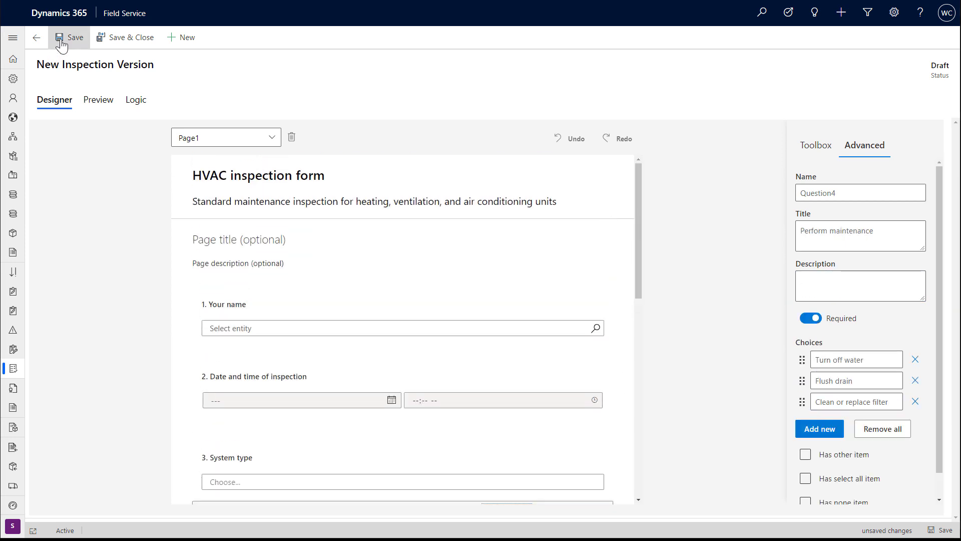
click(62, 44)
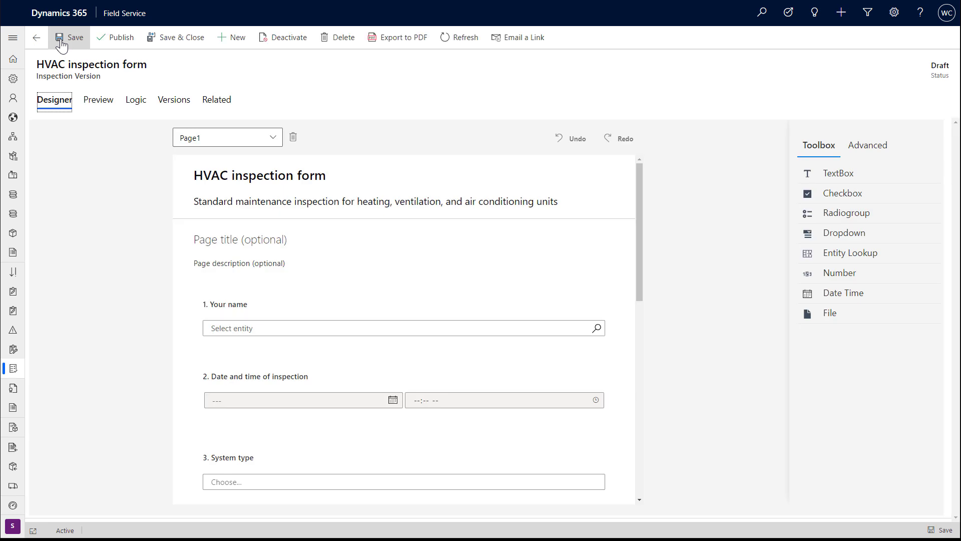
Preview the form, check the "Your name" and "System type" choices, and tick all three "Perform maintenance" checkboxes
click(95, 101)
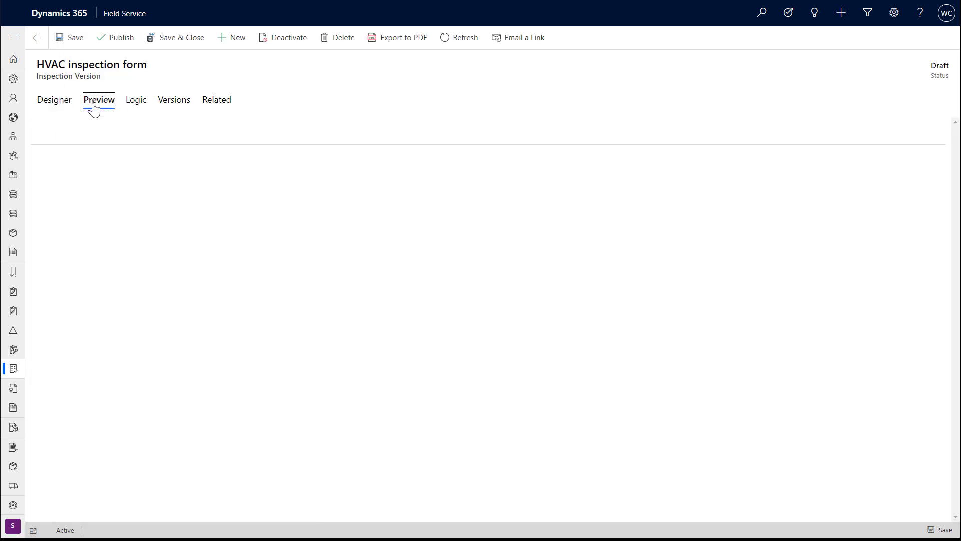
click(134, 235)
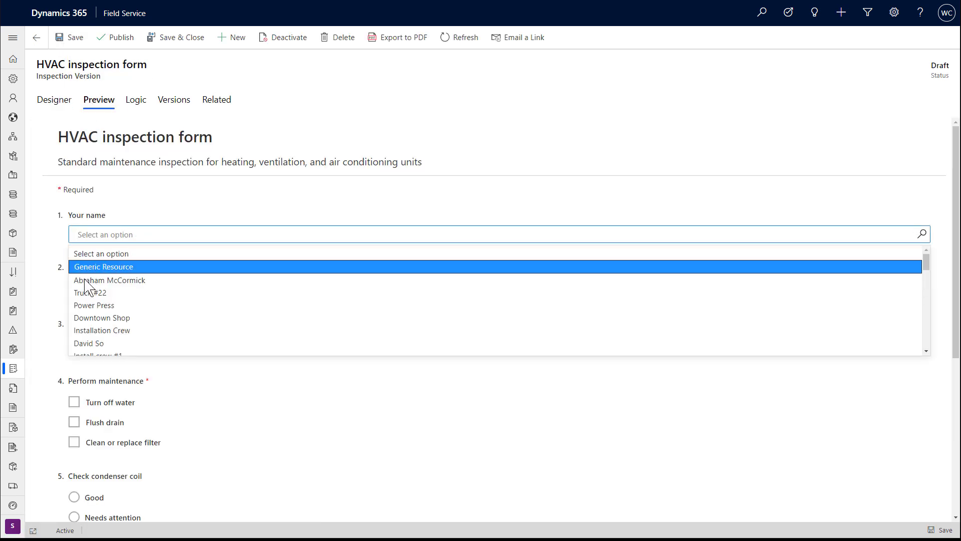
click(107, 285)
click(102, 345)
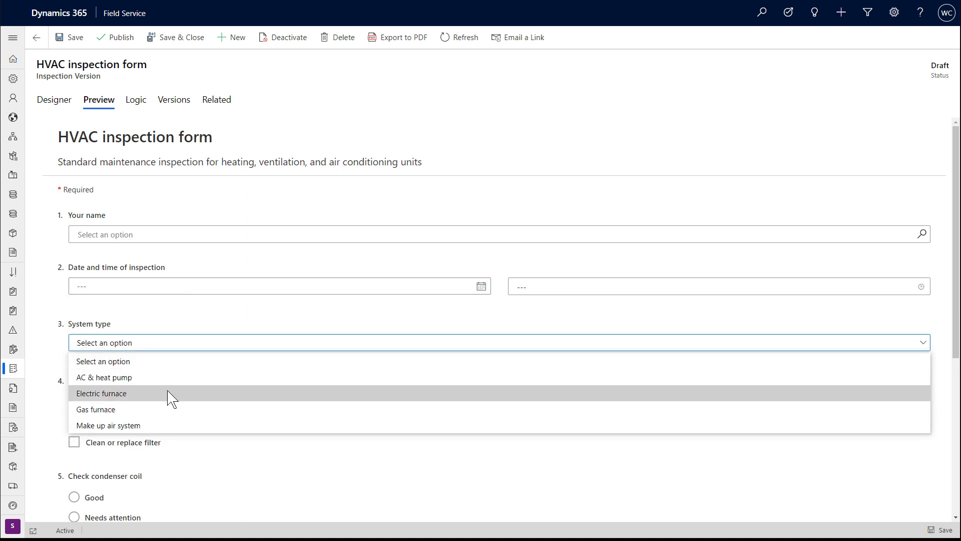
click(79, 361)
click(74, 402)
click(75, 422)
click(75, 443)
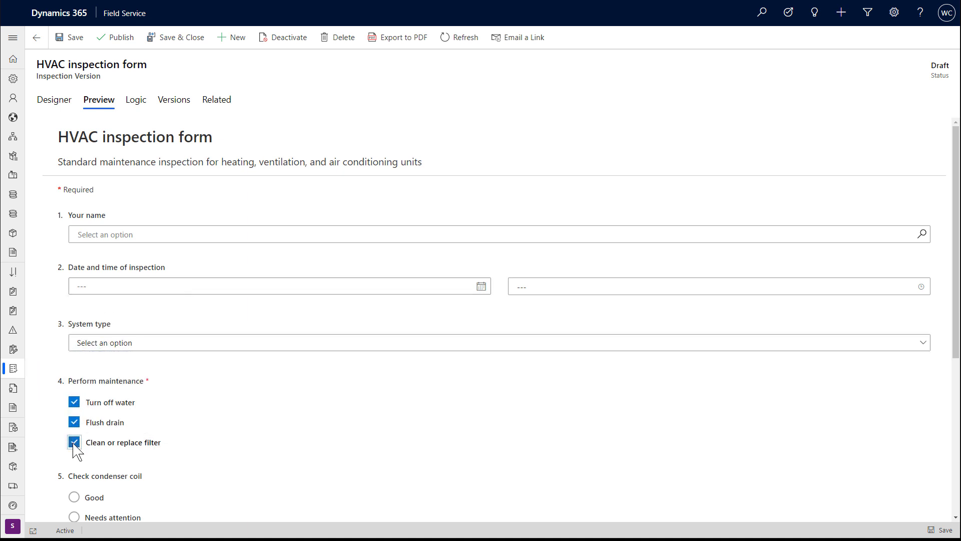
Return to the form design and publish the HVAC inspection form
click(45, 103)
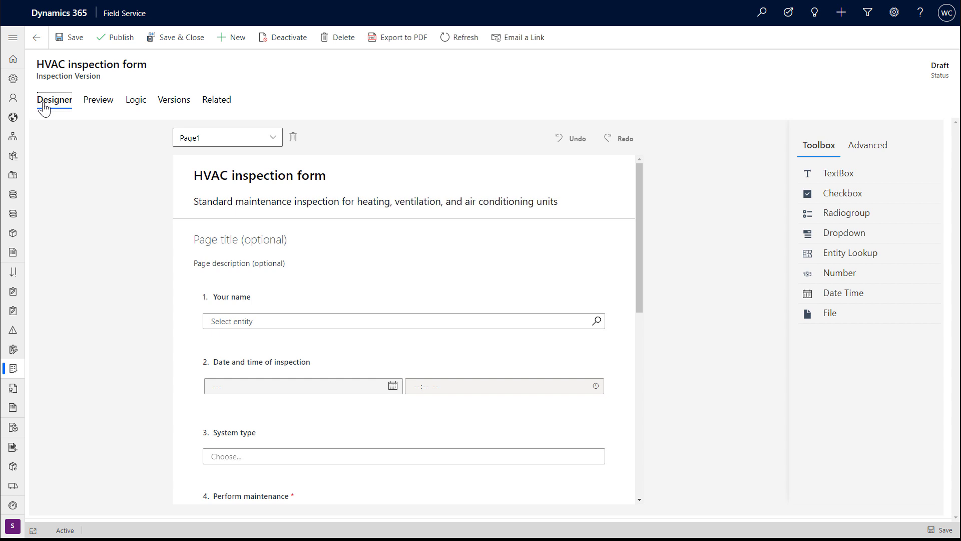
click(117, 40)
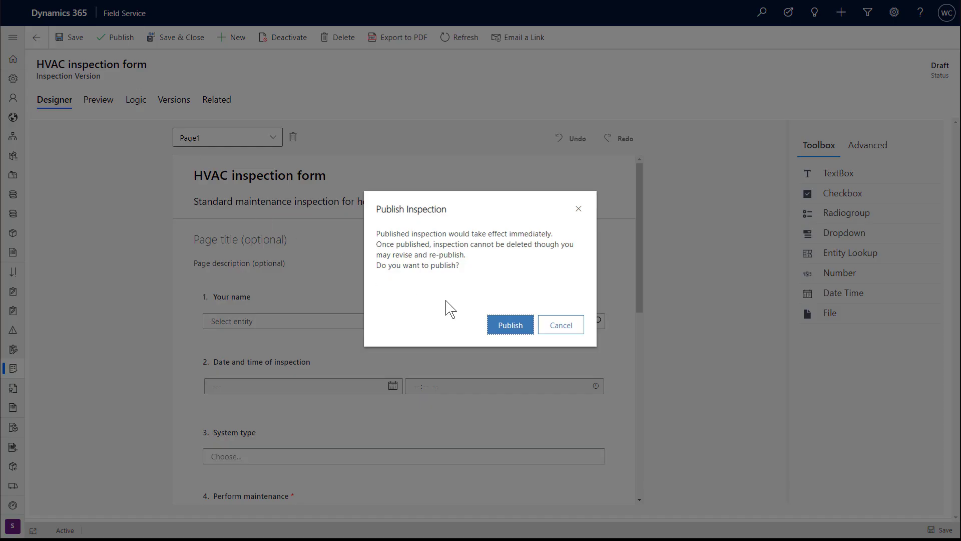
click(510, 326)
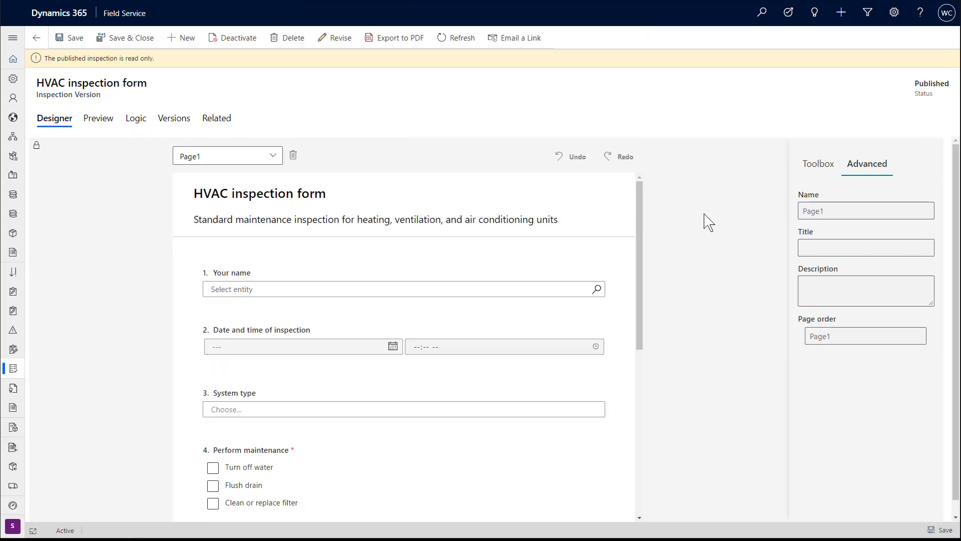
Create a new service task type named "HVAC unit inspection"
click(13, 40)
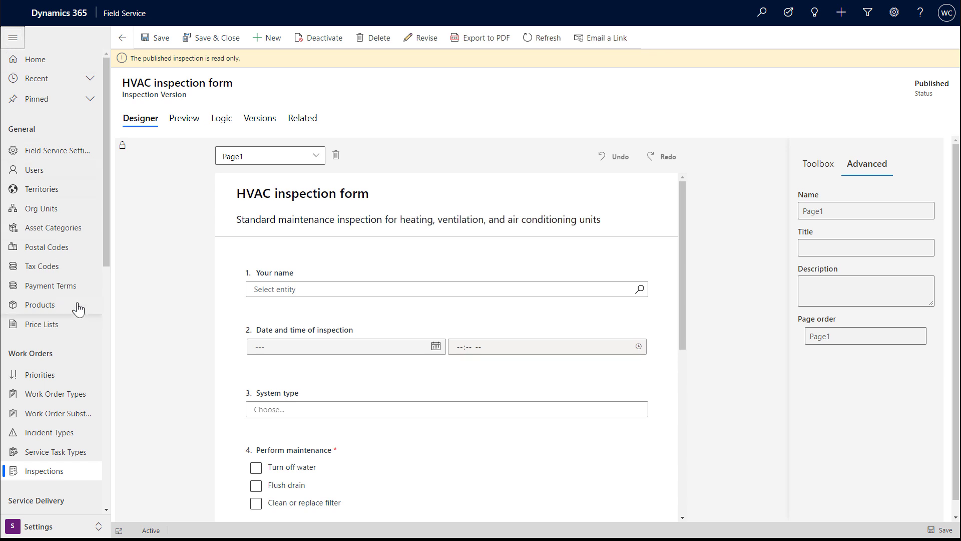
click(93, 454)
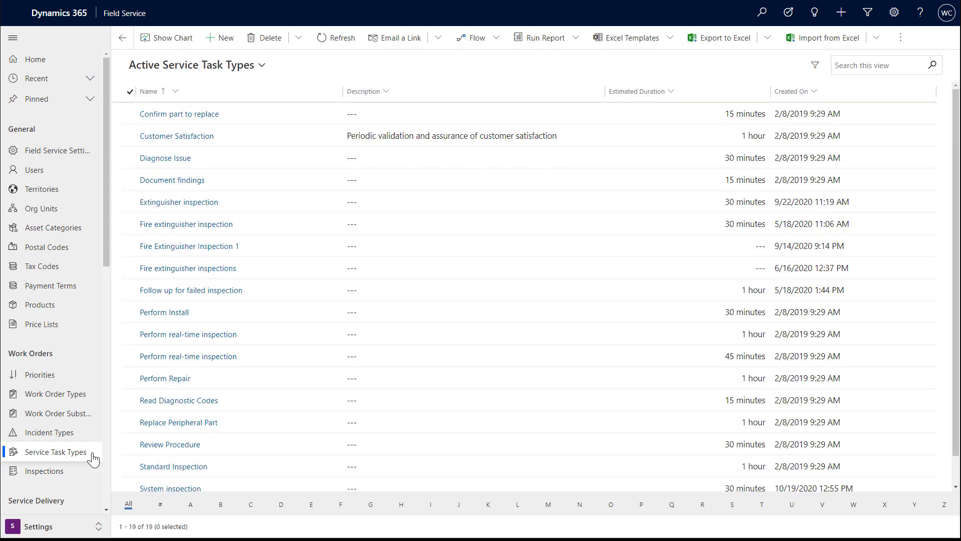
click(226, 38)
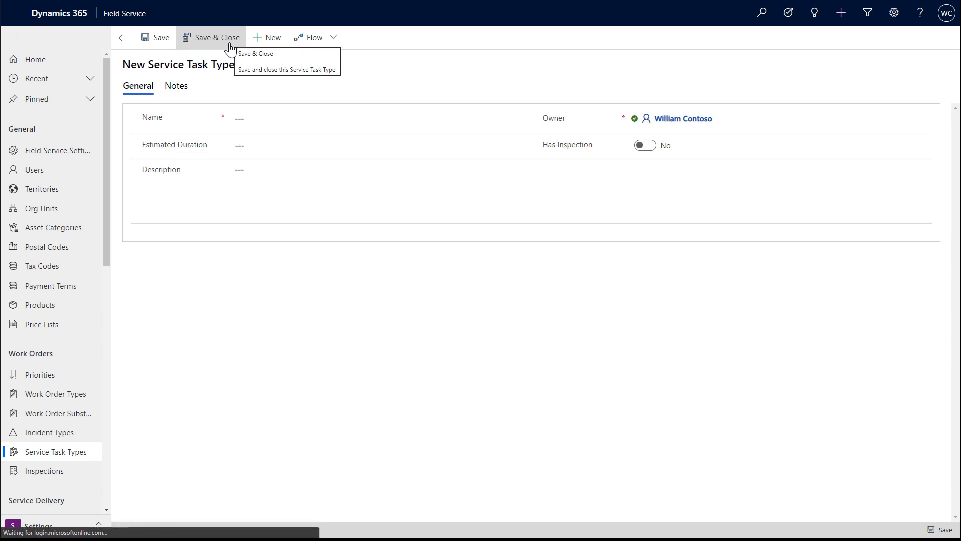
click(244, 116)
text(HV)
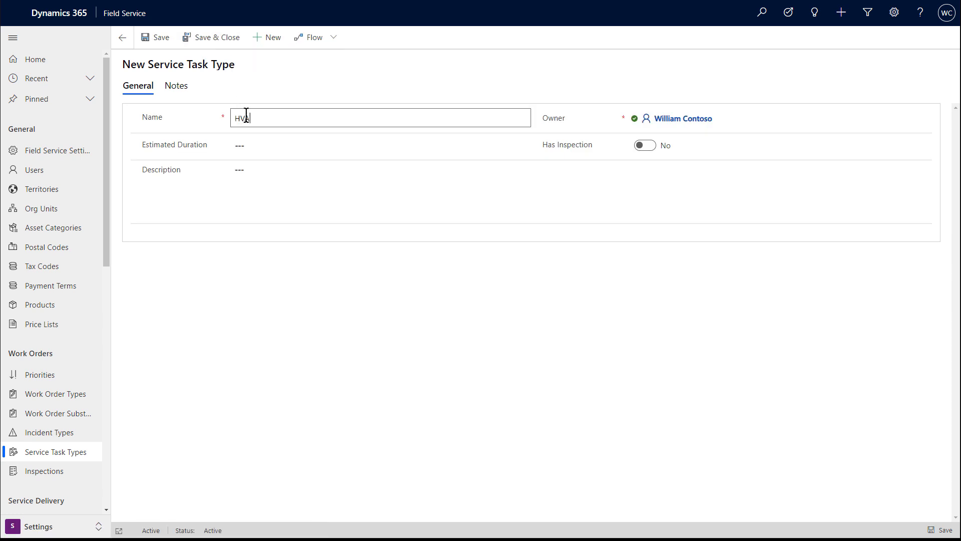
text(AC unit inspection)
Set the service task type's estimated duration to 30 minutes
click(257, 146)
click(521, 145)
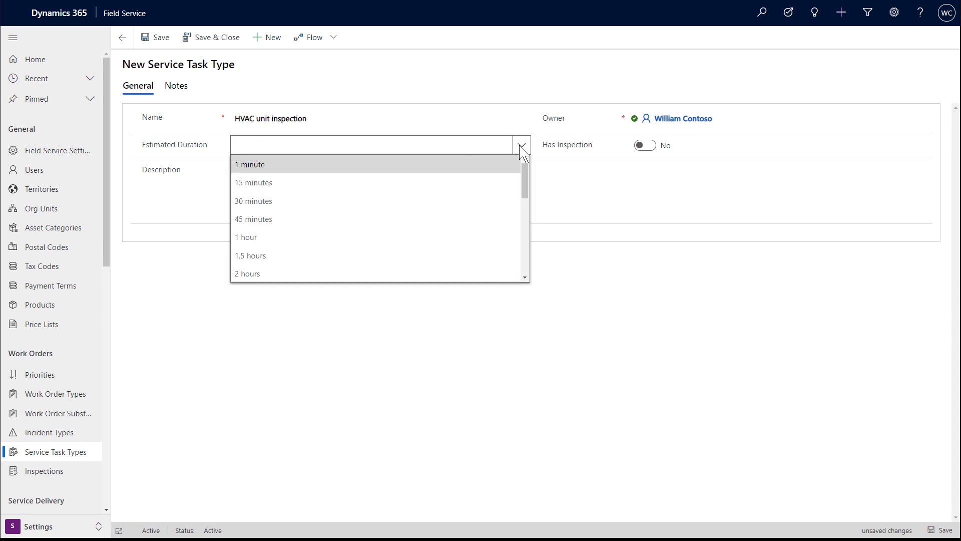
click(478, 200)
Turn on Has Inspection, link the "HVAC inspection form" to the service task type, and save the record
click(653, 149)
click(273, 173)
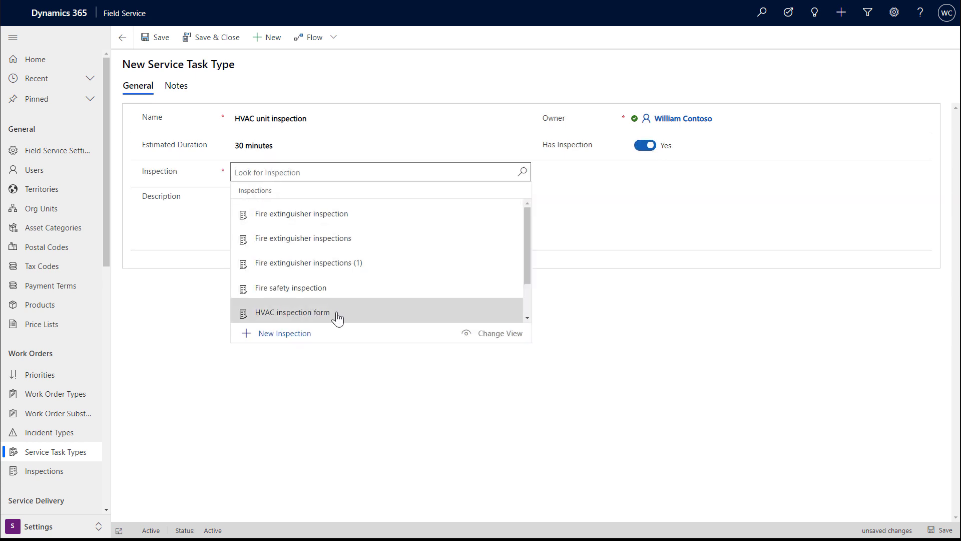
click(335, 313)
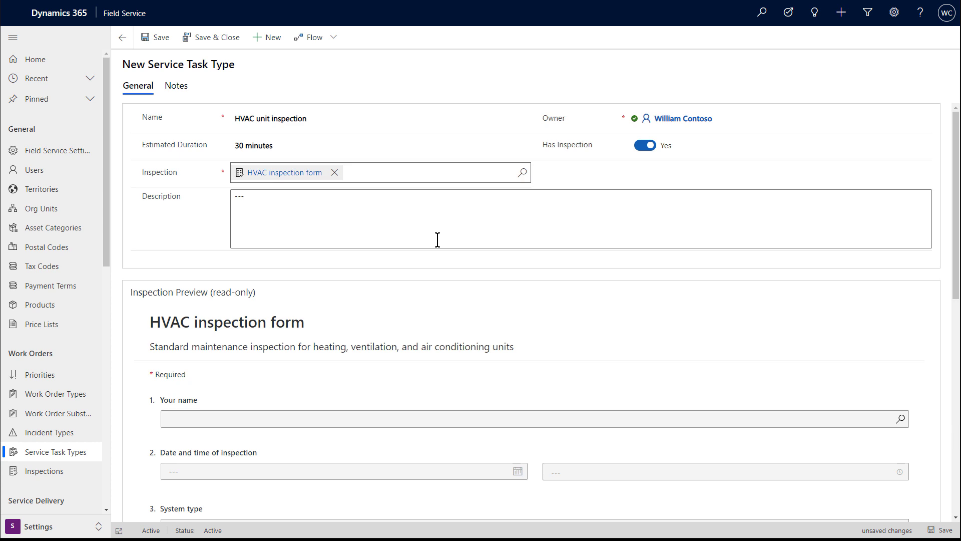
scroll(466, 335, down, 3)
scroll(463, 337, down, 2)
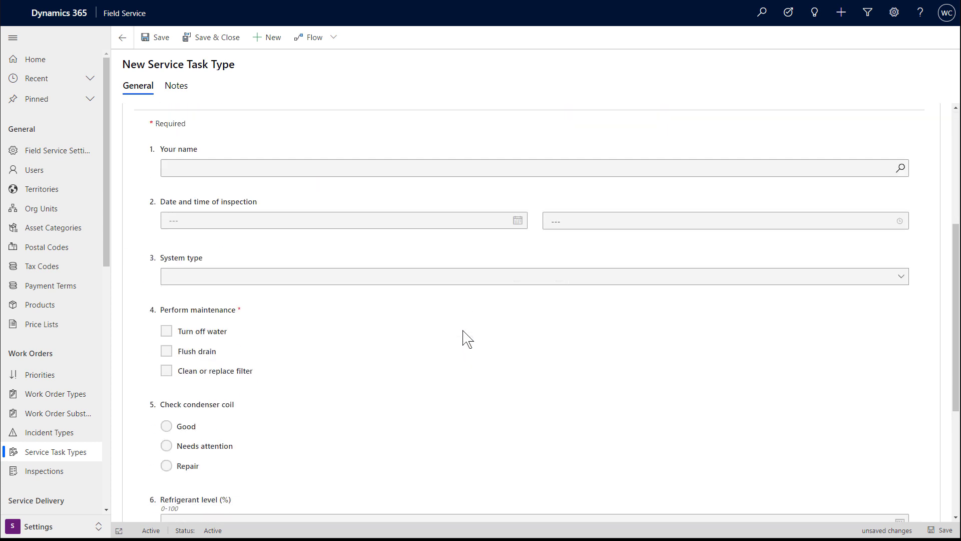
scroll(461, 337, up, 5)
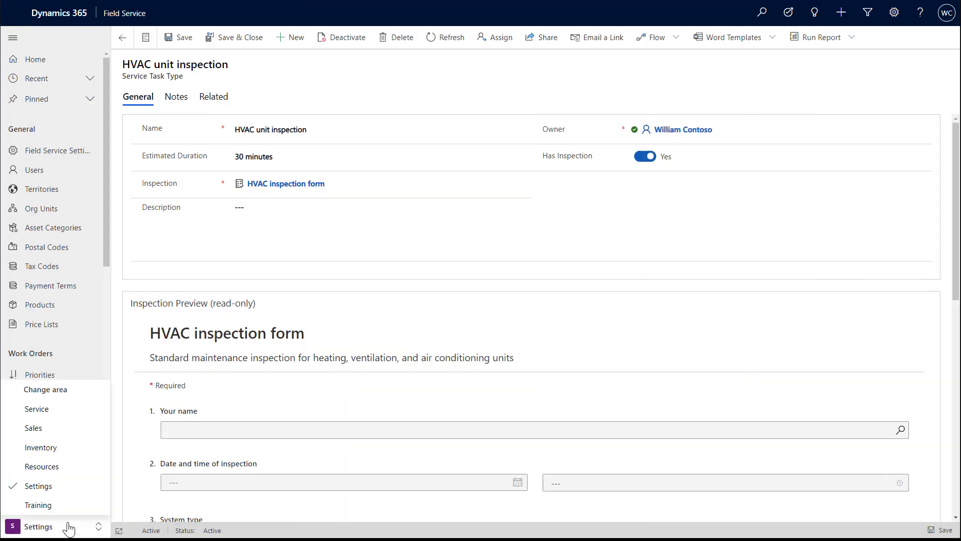
Open the newest City Power & Light Electronics work order from the active work orders in the Service area
click(70, 412)
click(87, 200)
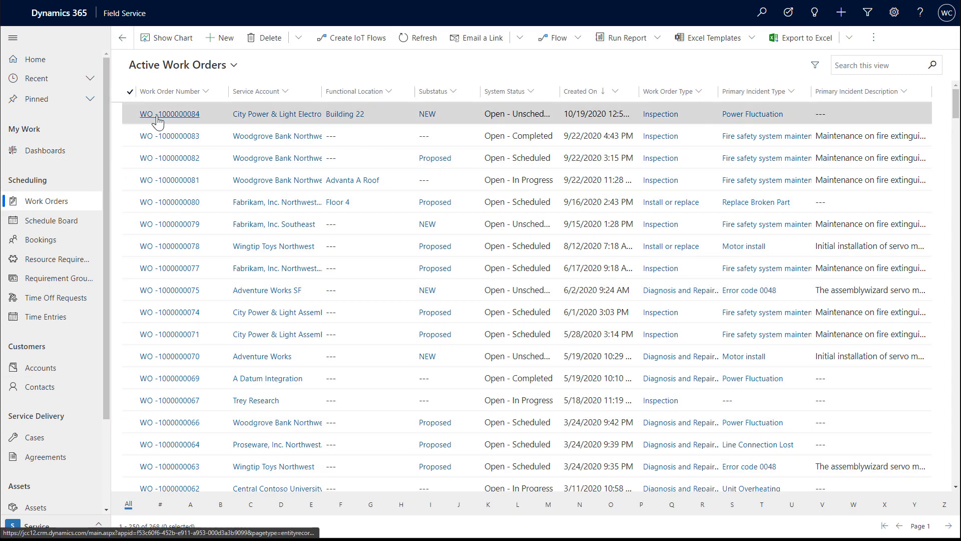
click(161, 115)
click(18, 40)
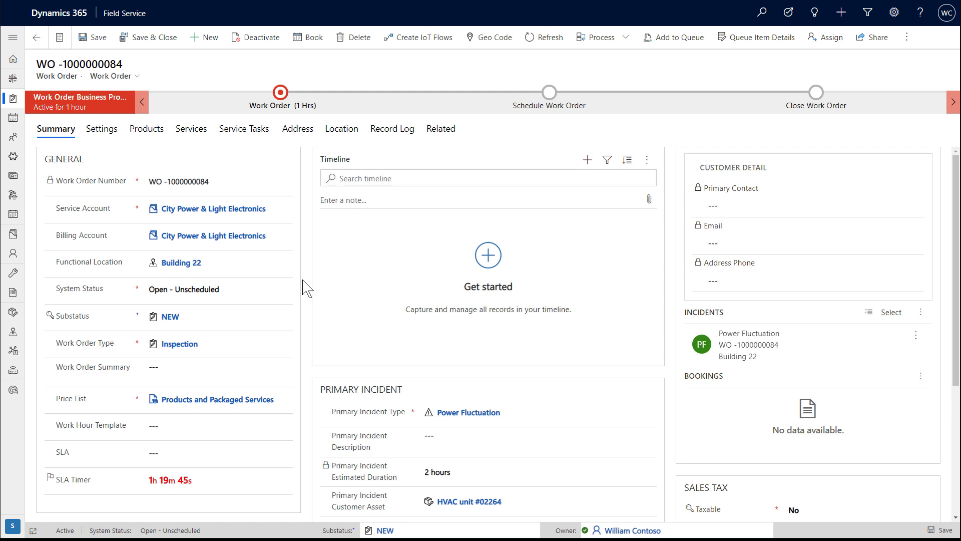
Start a new service task on the work order with task type "HVAC unit inspection" and look over its inspection form
click(260, 135)
click(701, 163)
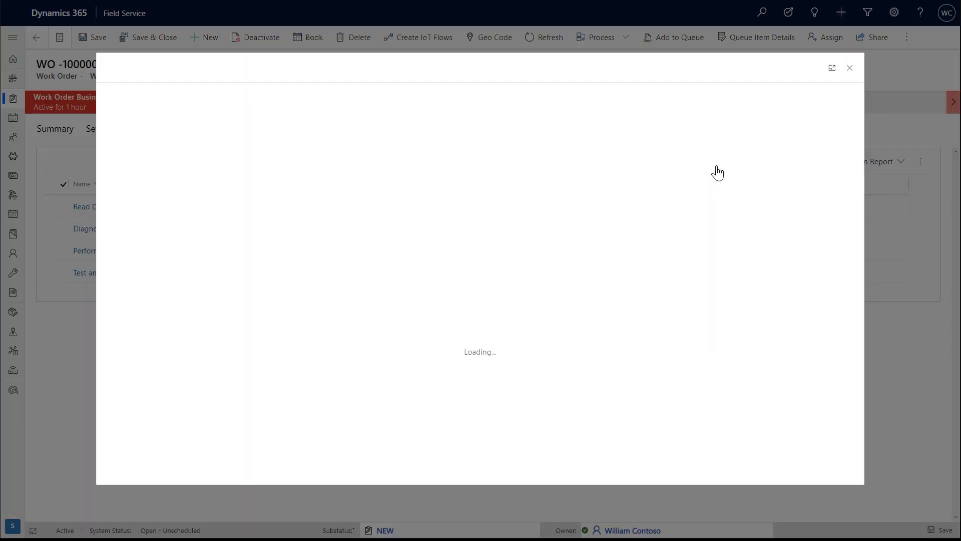
click(242, 206)
click(270, 249)
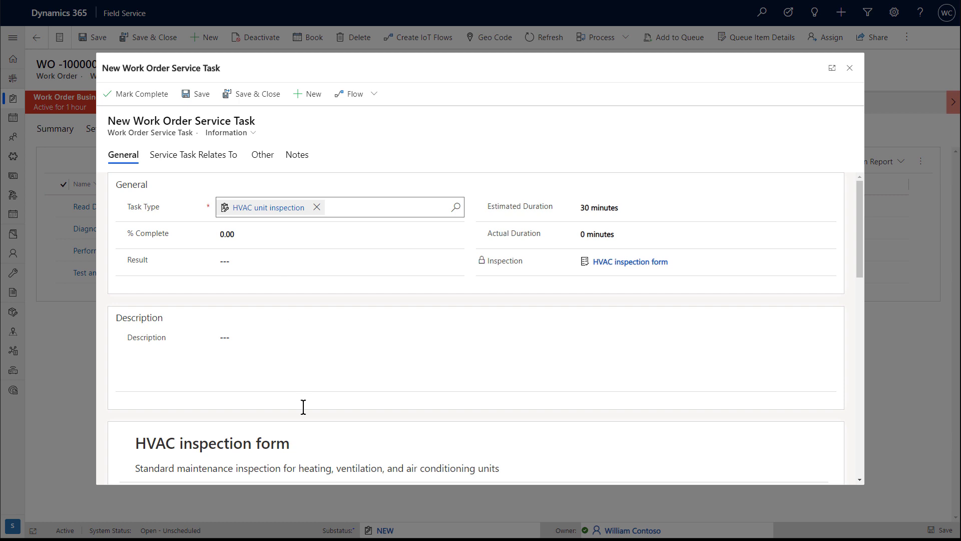
scroll(303, 405, down, 2)
scroll(328, 476, up, 2)
Relate the new service task to the customer asset "HVAC unit #02264", and save and close it
click(231, 234)
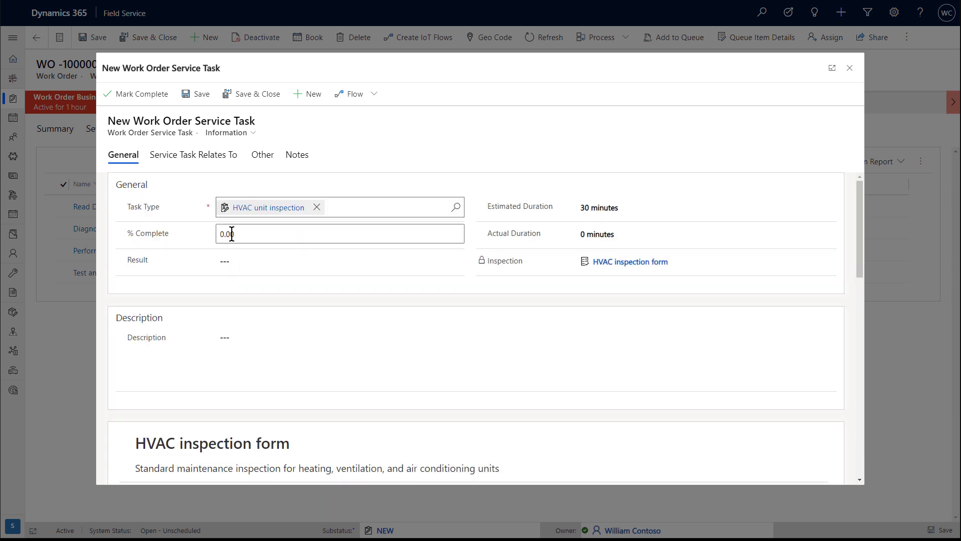
click(201, 158)
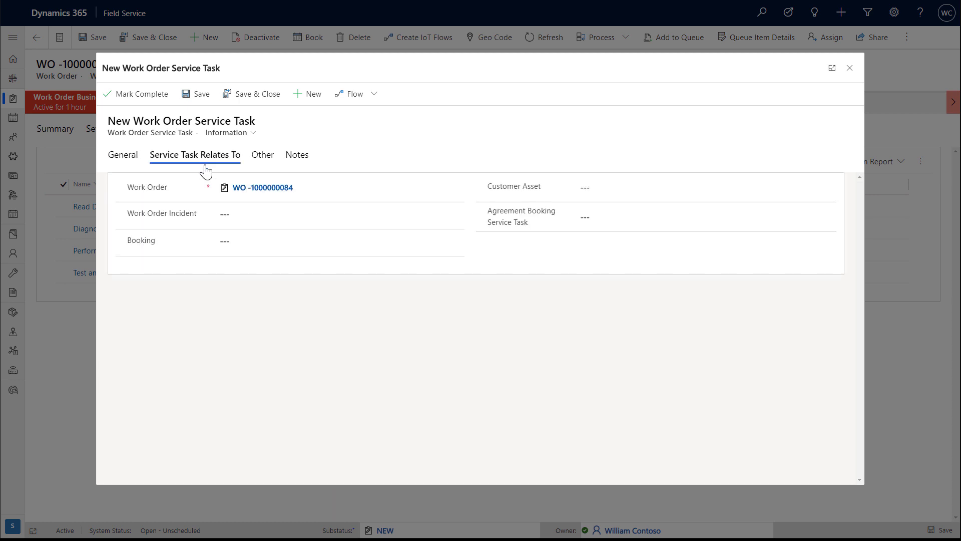
click(667, 185)
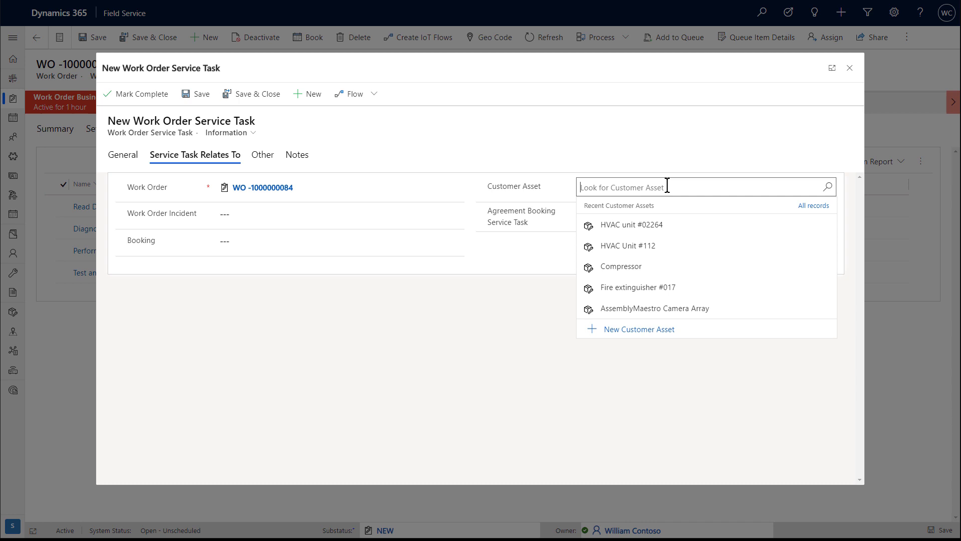
click(697, 232)
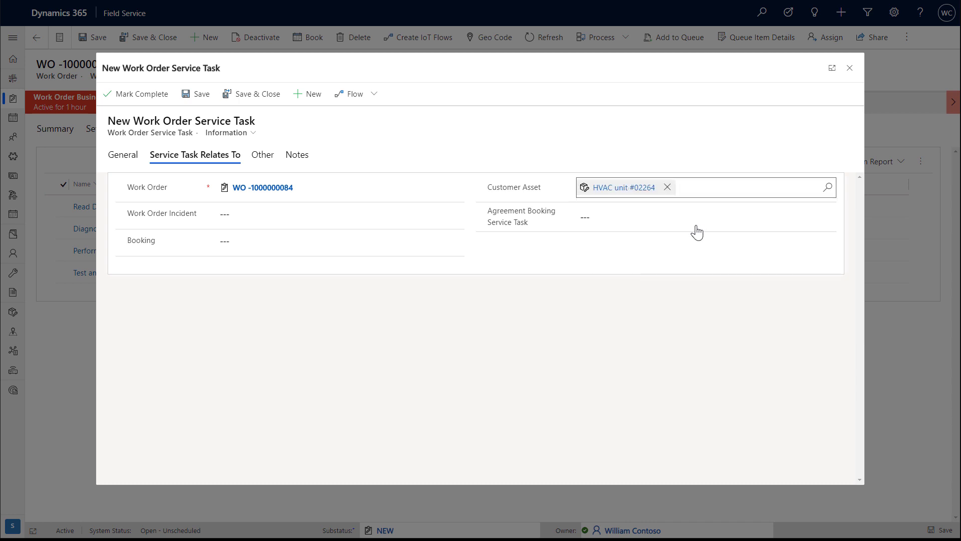
click(261, 102)
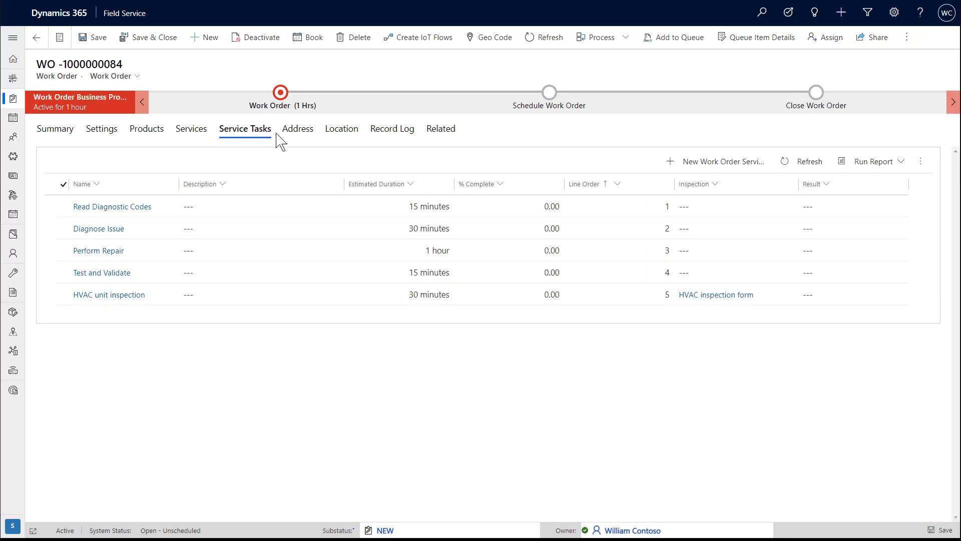
click(354, 296)
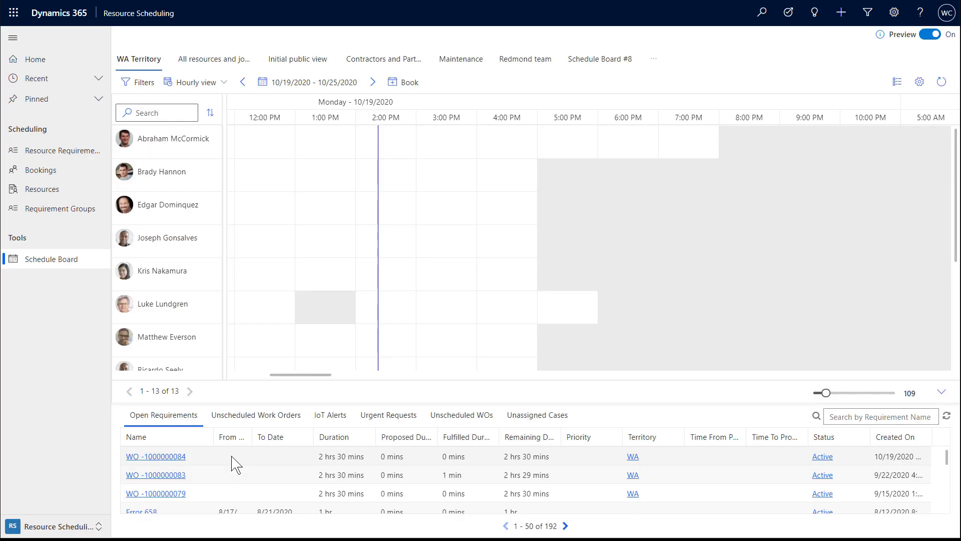
In the Resource Scheduling app, book the work order's requirement for the first listed technician at 3:00 PM on 10/19/2020 and refresh the schedule board
drag(235, 464, 420, 150)
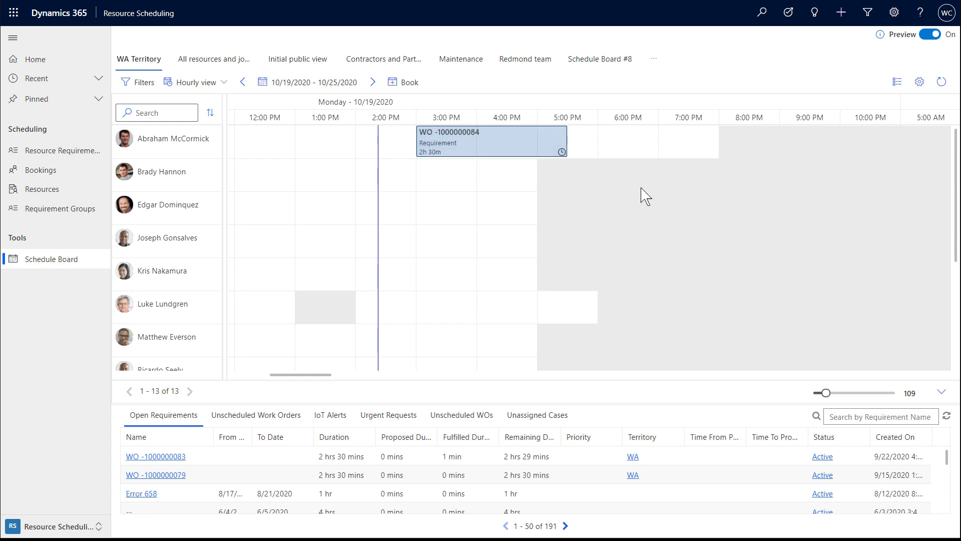
click(941, 82)
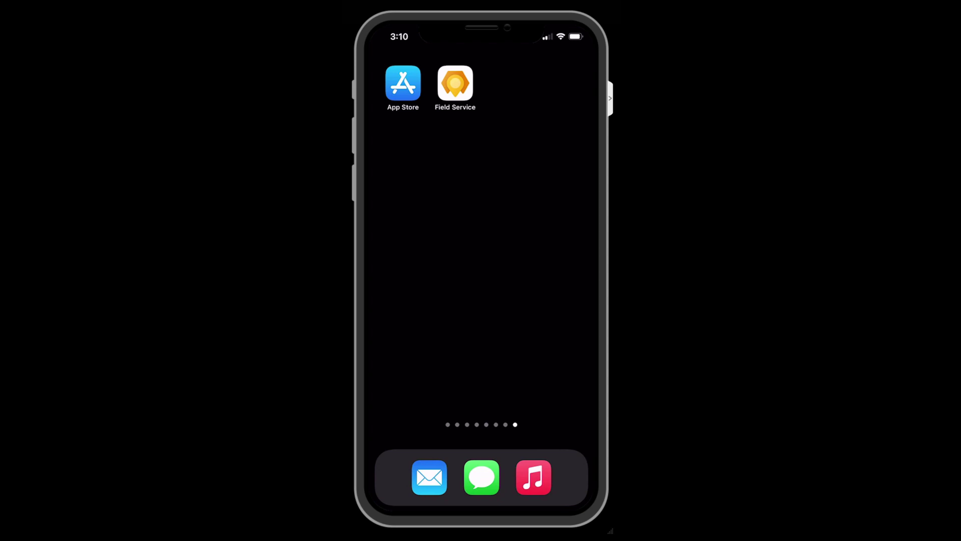
In the Field Service mobile app, open the City Power & Light Electronics booking and set its booking status to In Progress
click(455, 83)
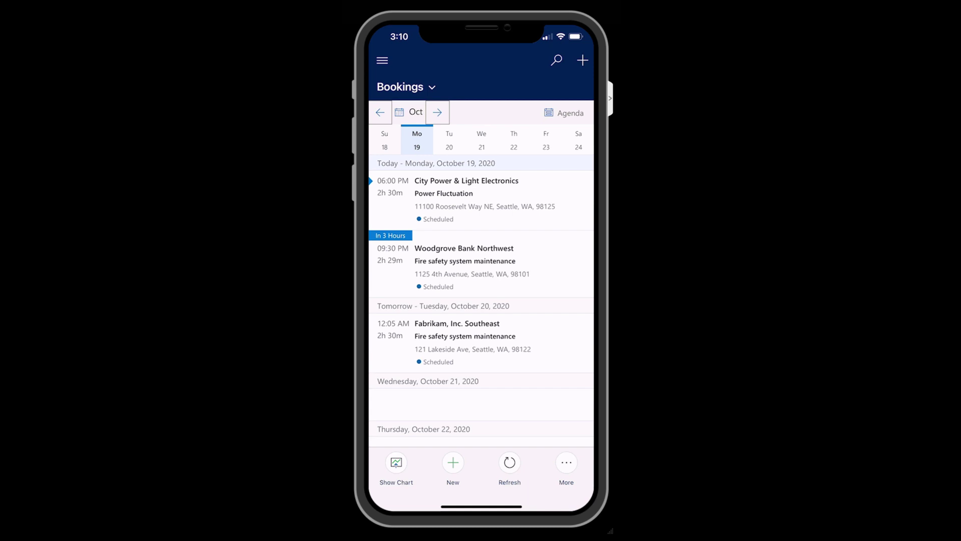
click(480, 200)
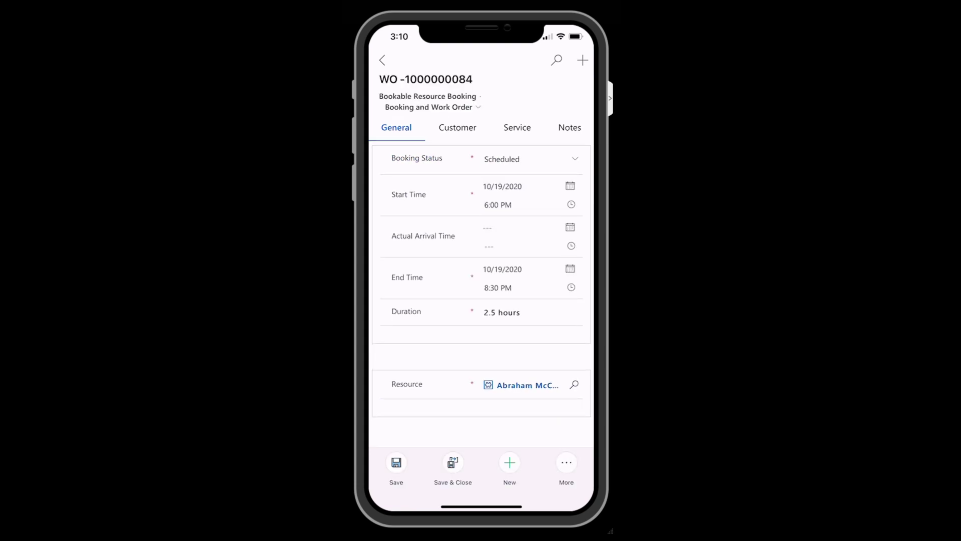
click(531, 158)
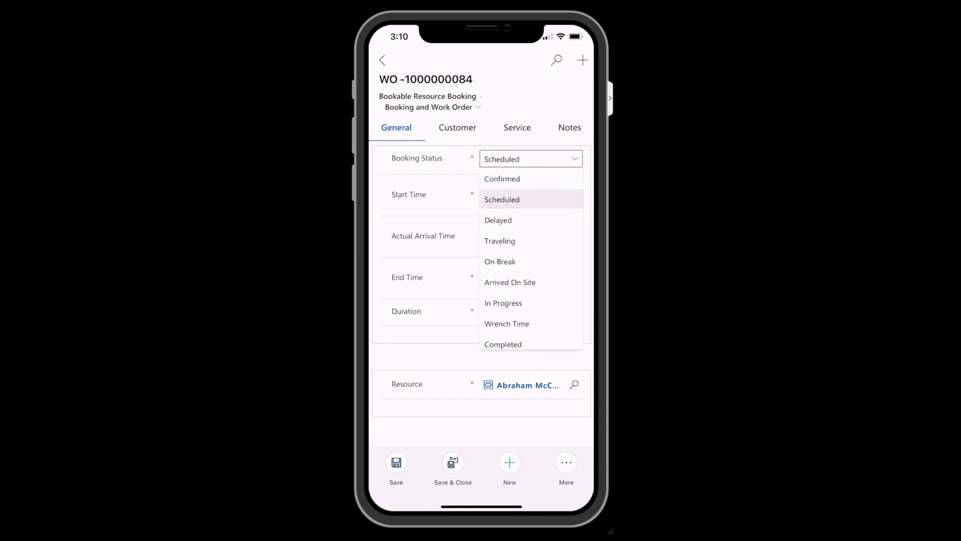
click(504, 303)
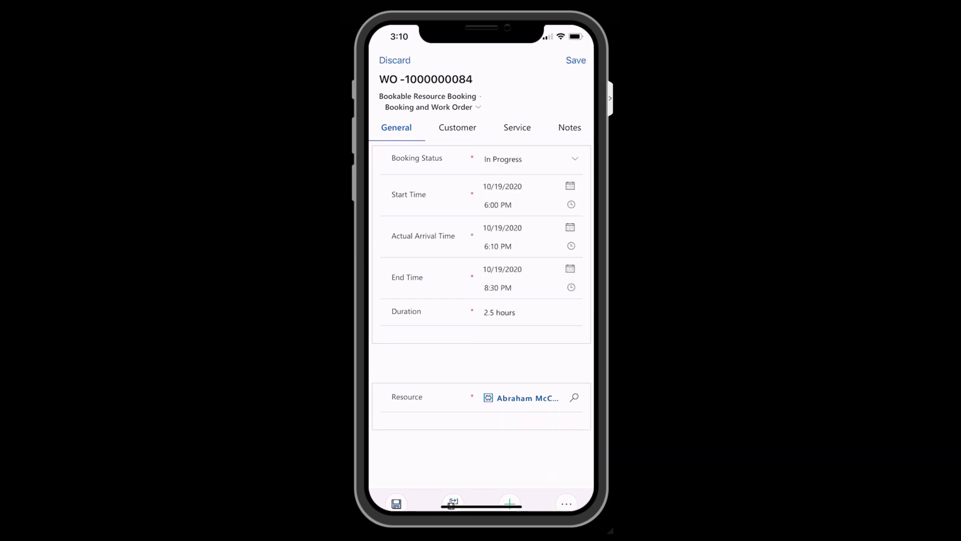
Open the booking's HVAC unit inspection task and select the technician's name in the "Your name" question
click(517, 127)
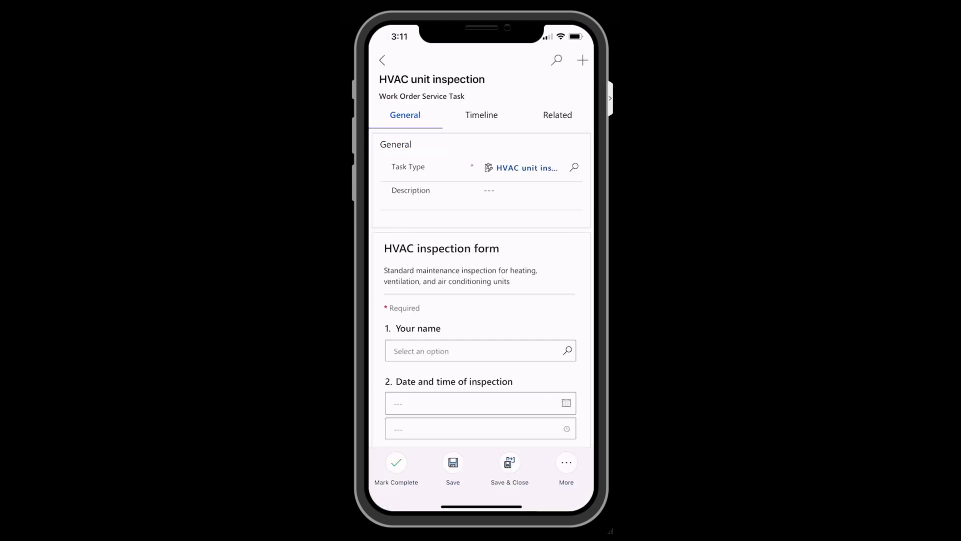
scroll(480, 289, down, 2)
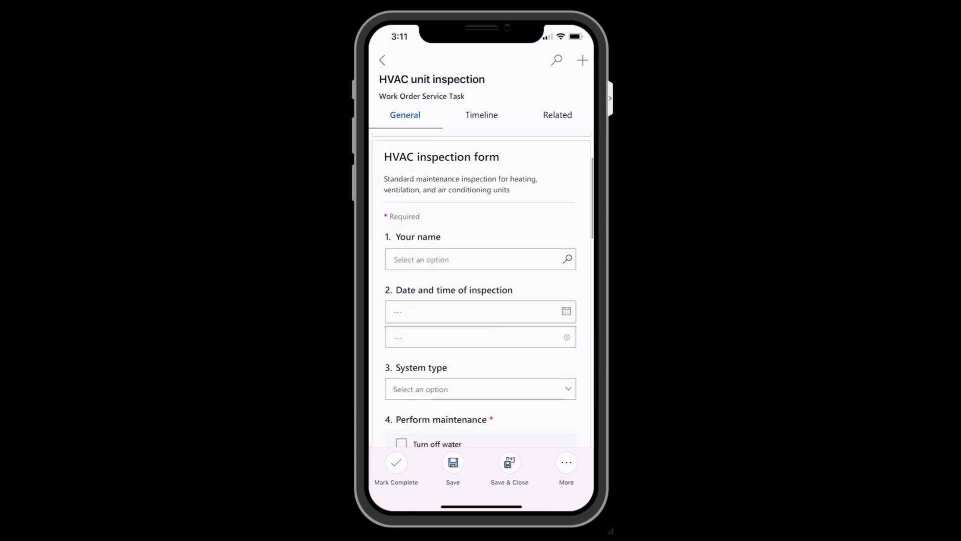
click(480, 245)
click(426, 151)
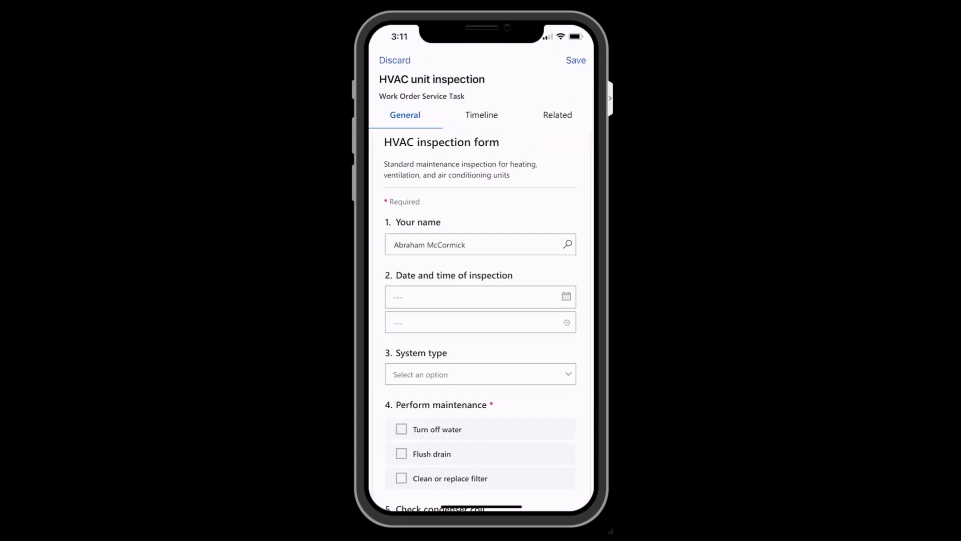
Set the date and time of inspection to 10/19/2020, 3:00 PM
click(476, 297)
click(414, 425)
click(475, 322)
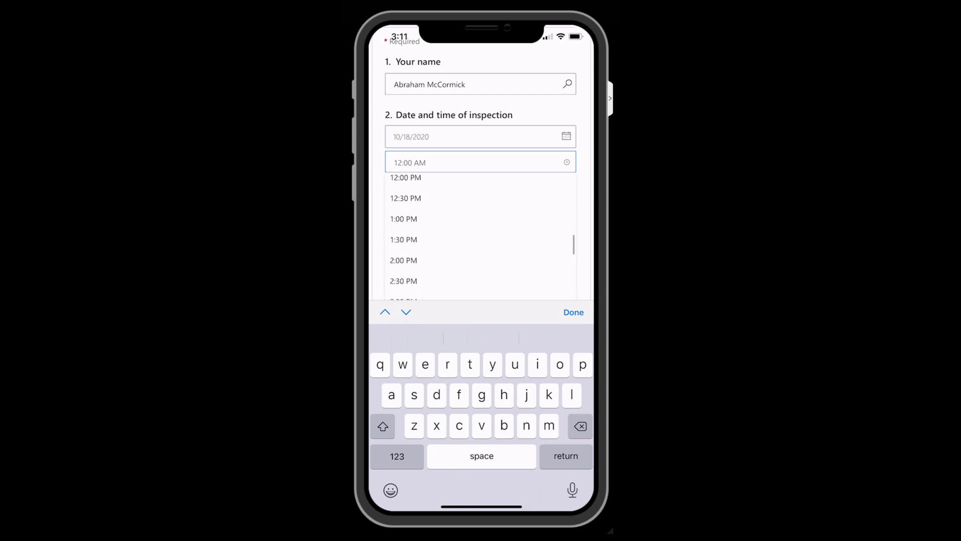
scroll(481, 225, down, 2)
double_click(410, 162)
click(403, 245)
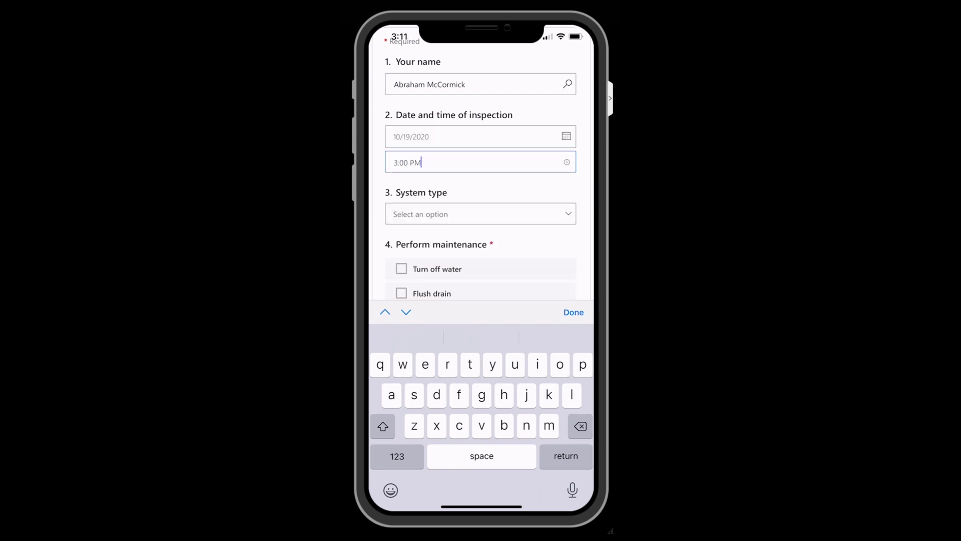
Set the inspection's system type to "AC & heat pump"
click(480, 214)
scroll(480, 453, down, 3)
scroll(480, 453, up, 2)
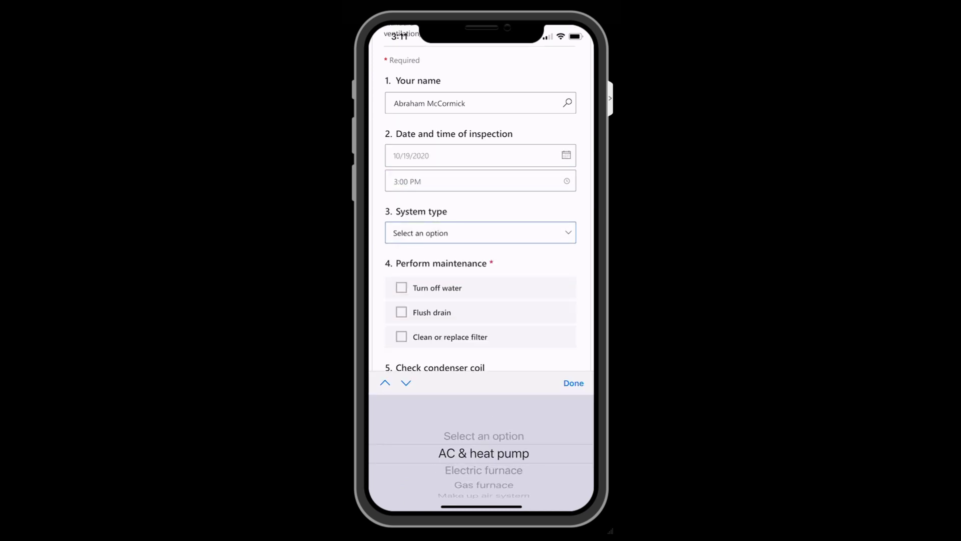
click(573, 383)
Mark Turn off water, Flush drain and Clean or replace filter as performed, and rate the condenser coil Good
scroll(481, 321, down, 3)
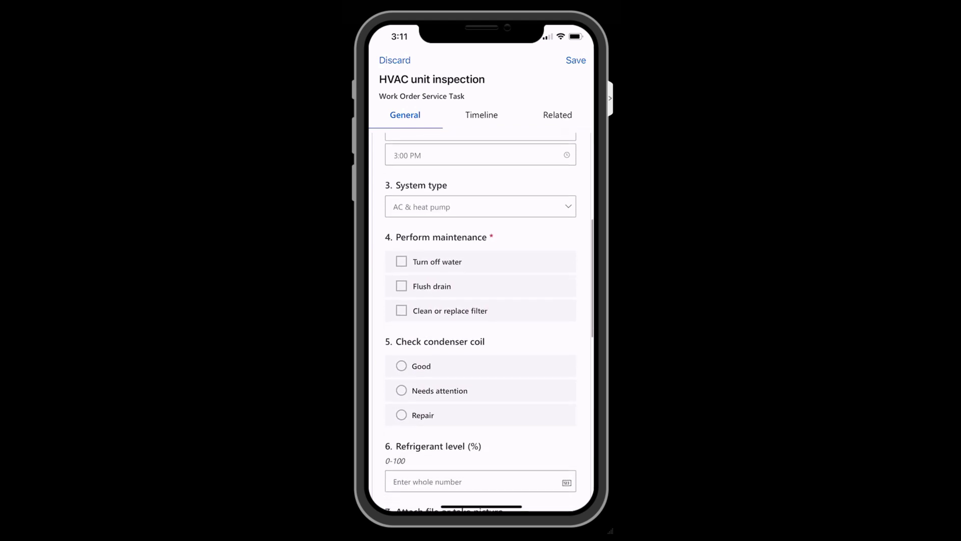
click(401, 245)
click(401, 269)
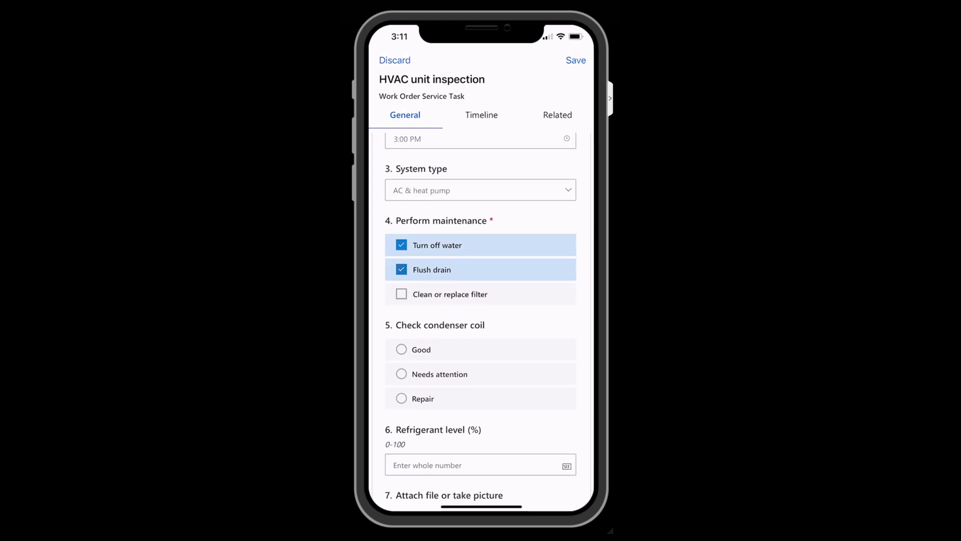
click(402, 294)
scroll(481, 320, down, 2)
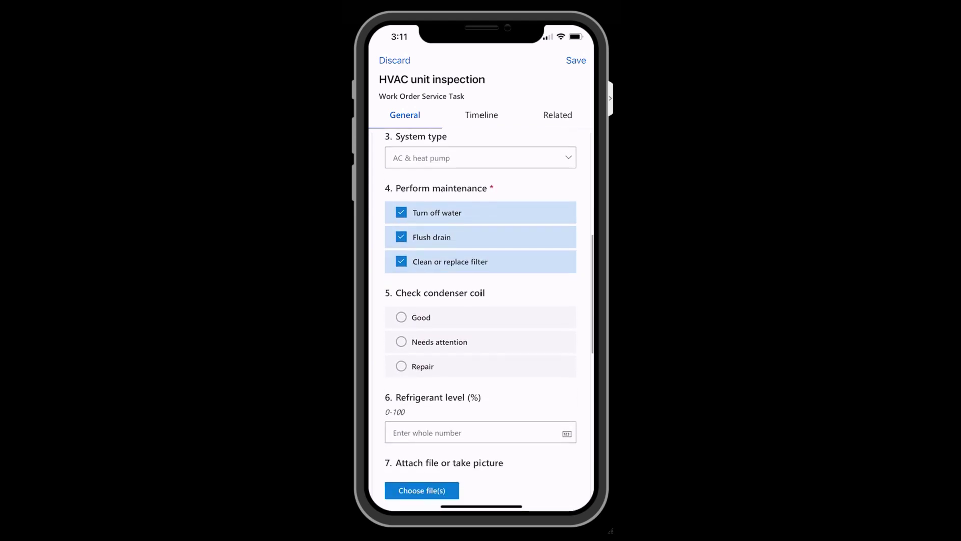
click(401, 265)
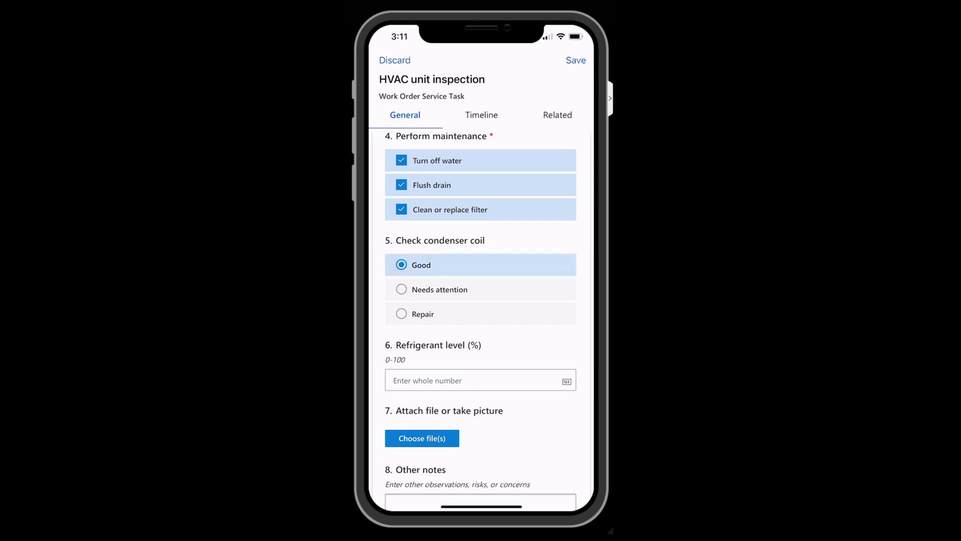
Enter 80 as the refrigerant level percentage
scroll(481, 320, down, 1)
click(479, 333)
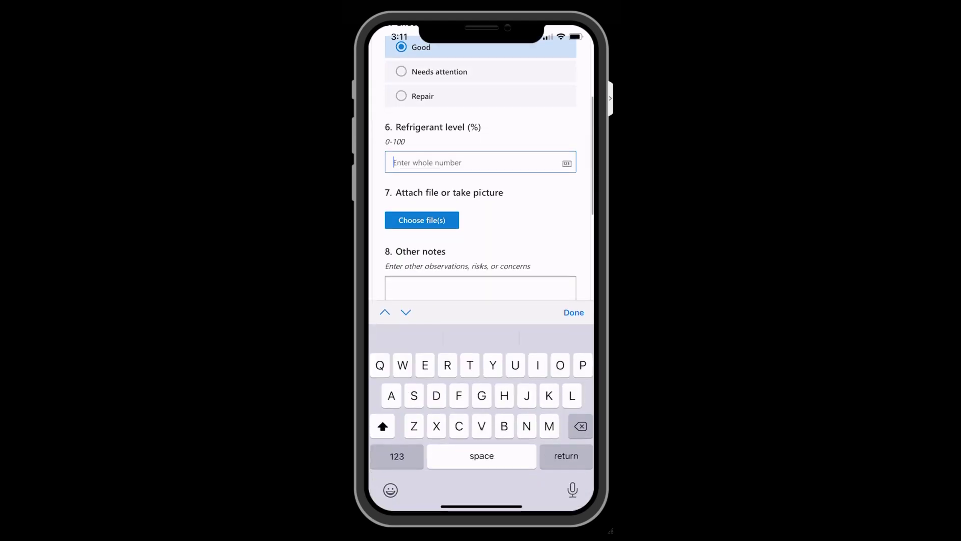
click(397, 456)
text(80)
click(573, 312)
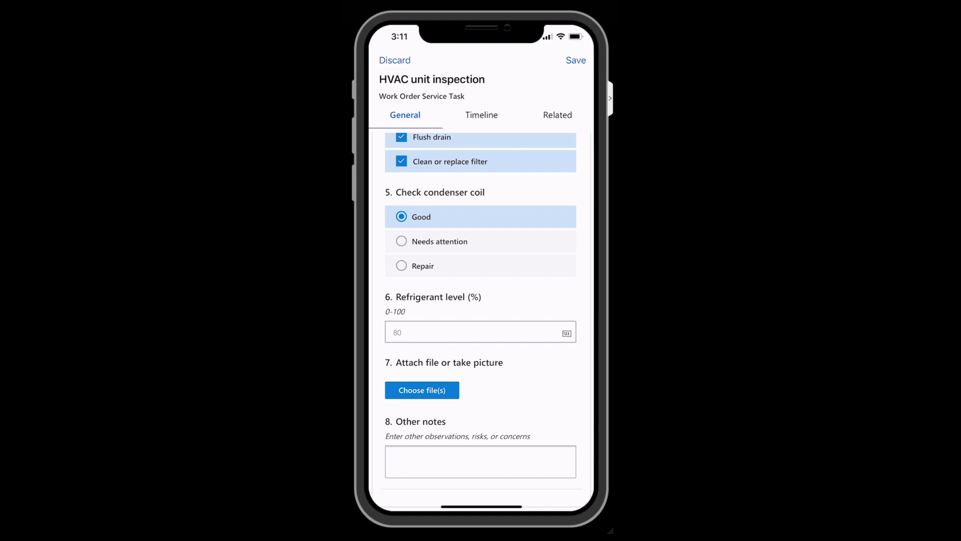
Check the file or picture attachment options, and enter "Everything looks good" in the Other notes question
click(422, 390)
scroll(481, 320, down, 3)
click(480, 397)
text(E)
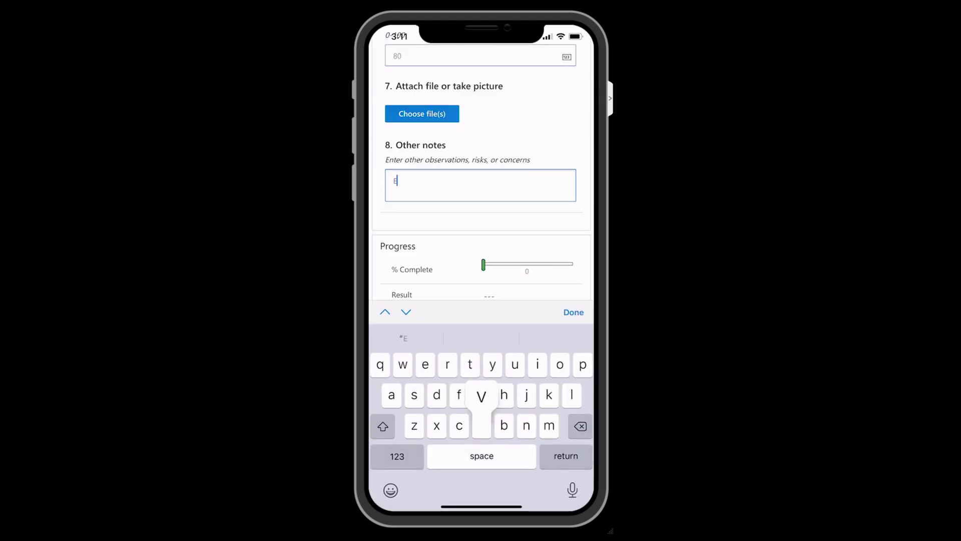
text(verything  looks good)
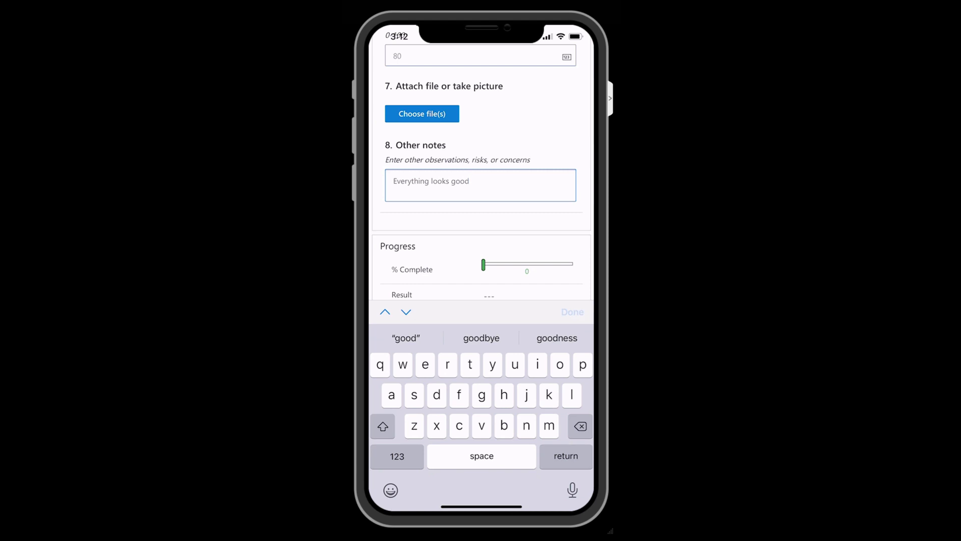
click(572, 311)
Set the service task to 100% complete with result Pass, and save it
scroll(480, 320, down, 3)
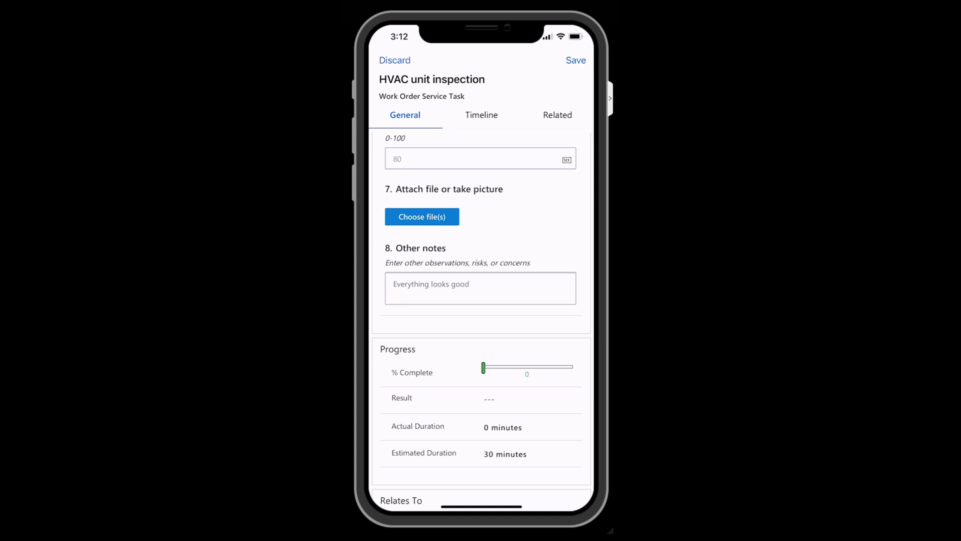
drag(483, 367, 573, 367)
click(489, 399)
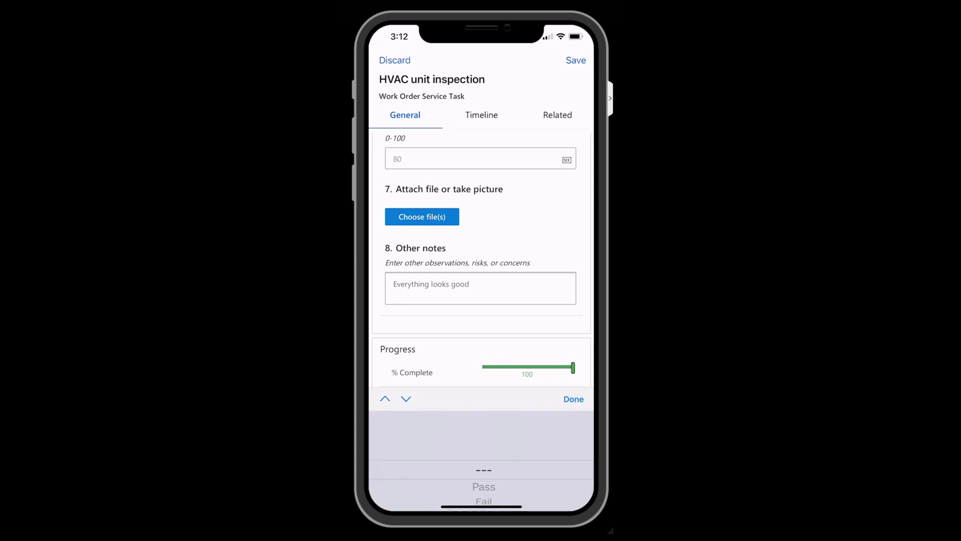
click(483, 473)
click(573, 383)
click(575, 60)
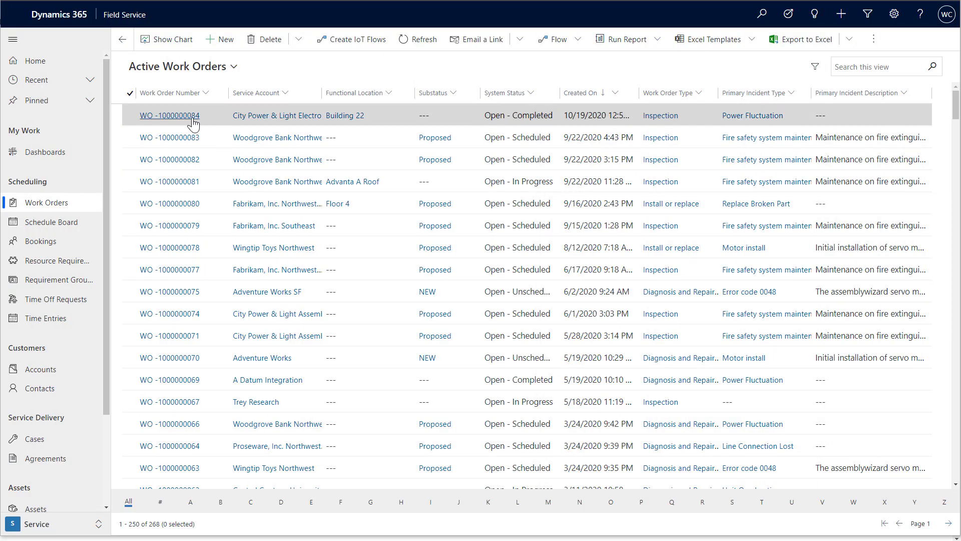
In the Field Service web app, reopen the City Power & Light Electronics work order and view its HVAC unit inspection service task
click(188, 120)
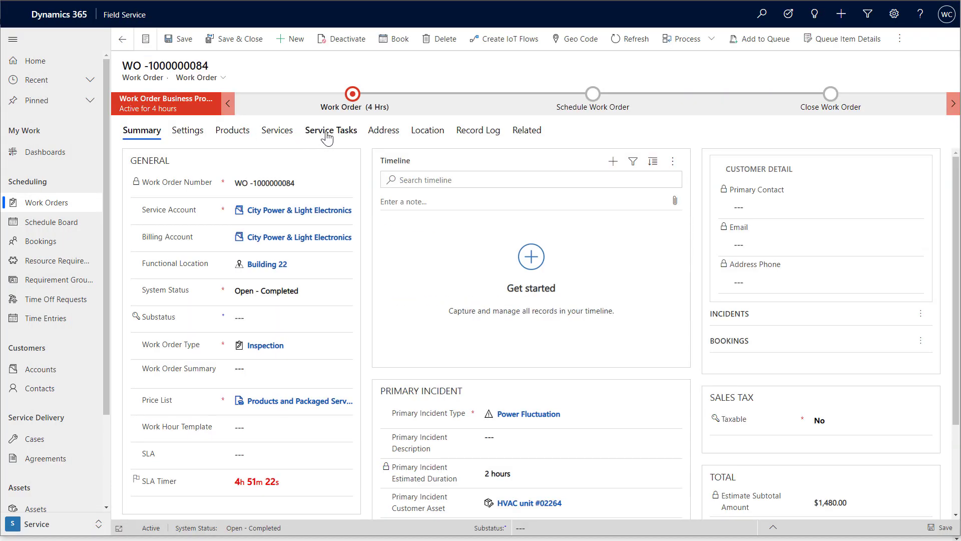
click(328, 135)
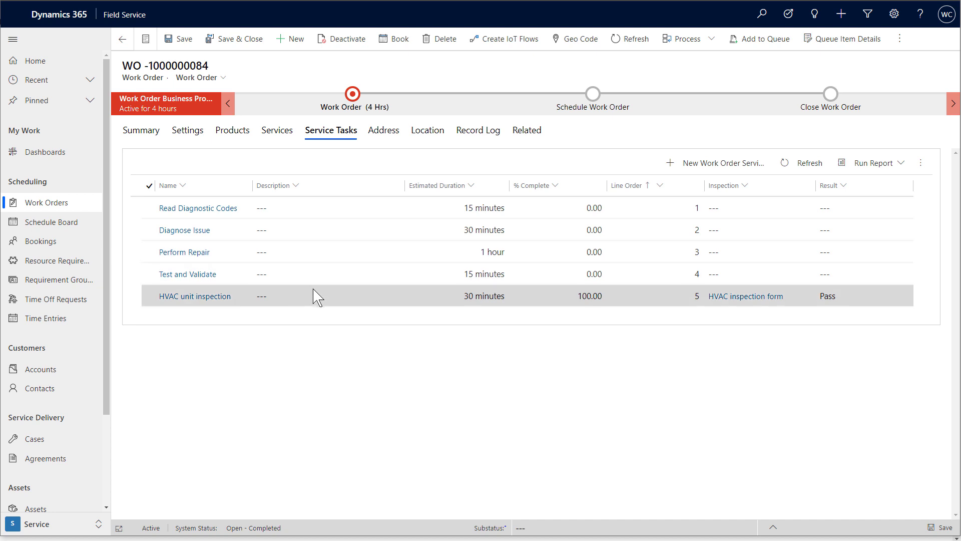
double_click(320, 299)
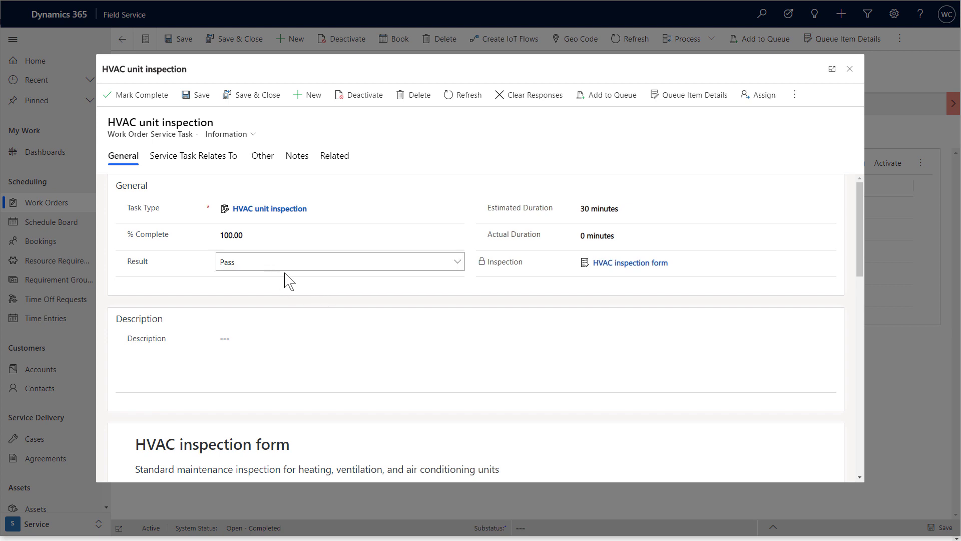
Review the completed HVAC inspection form responses and the records the service task relates to
drag(864, 245, 871, 326)
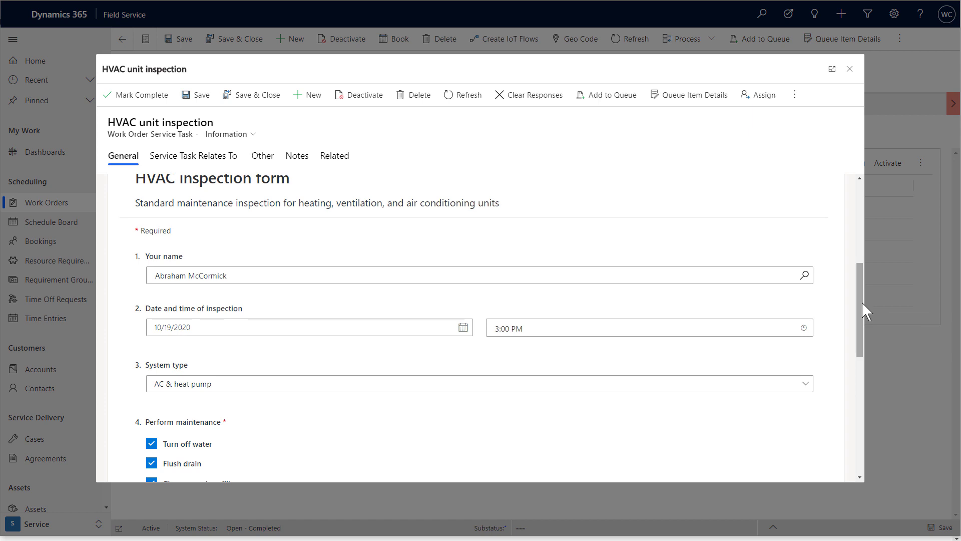
drag(862, 302, 867, 396)
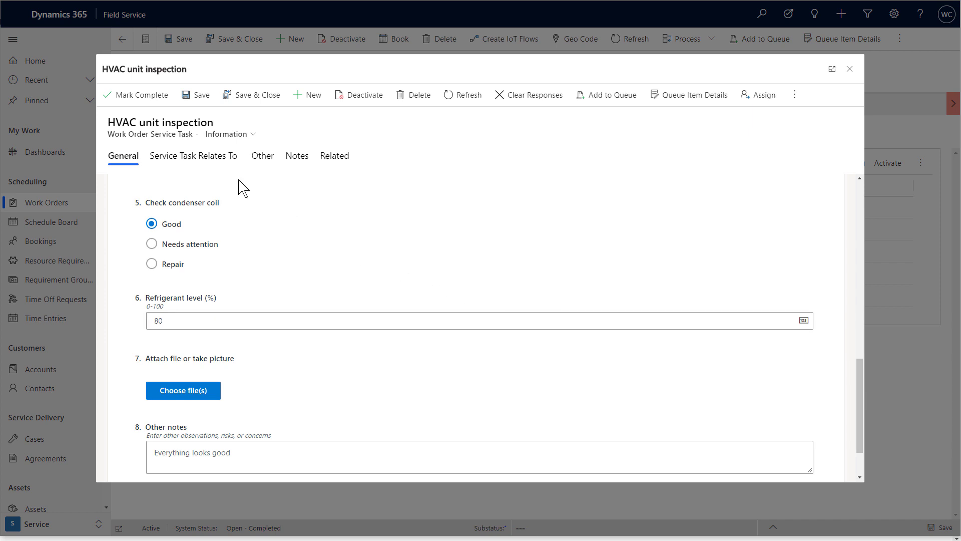
click(212, 167)
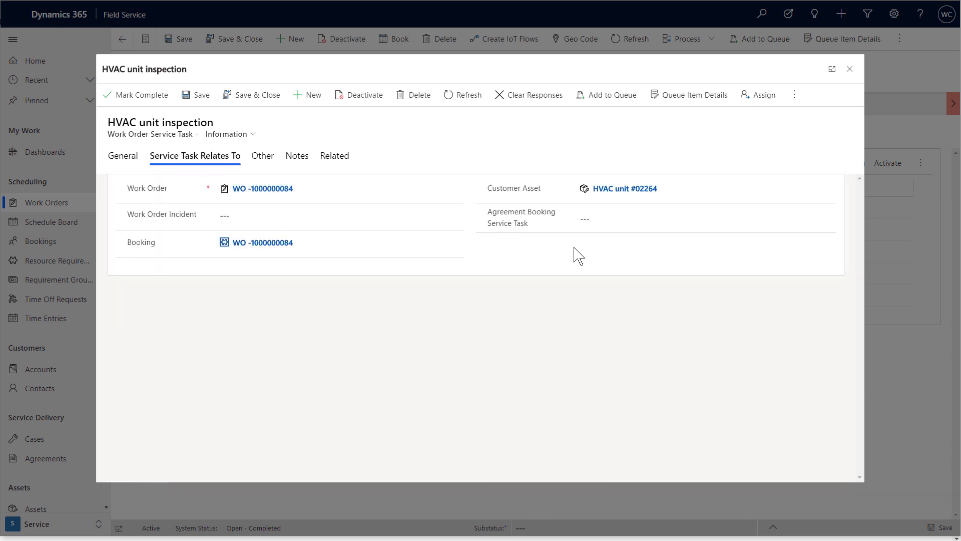
Open the customer asset record of the related HVAC unit and select the work order listed on it
click(634, 193)
click(530, 323)
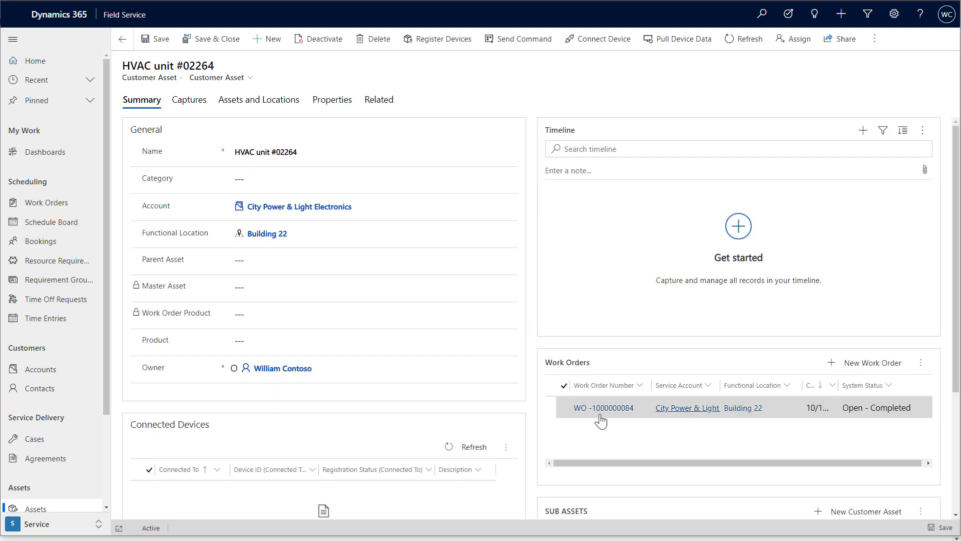
click(560, 416)
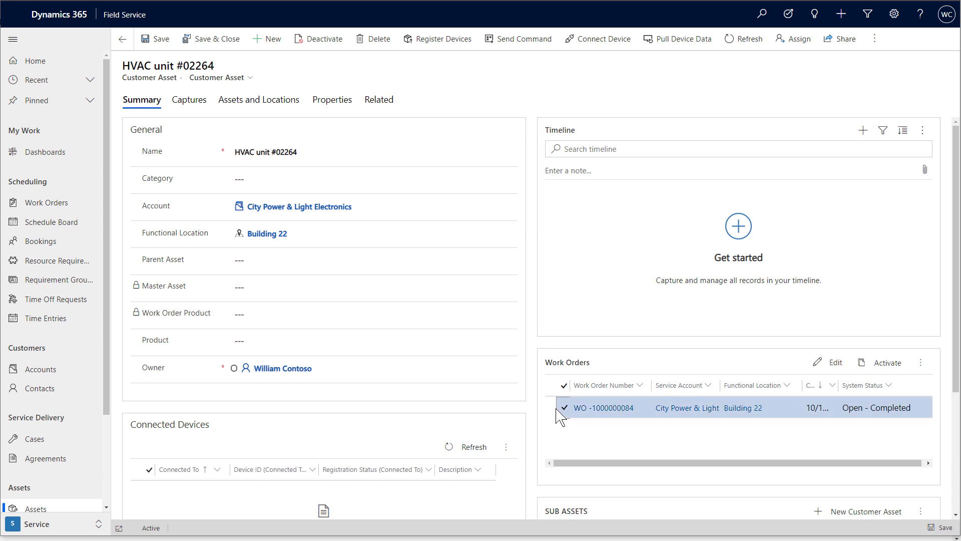
In the Settings area, open the HVAC inspection form from the inspections list and view its logic and versions
click(80, 523)
click(57, 484)
scroll(75, 401, down, 10)
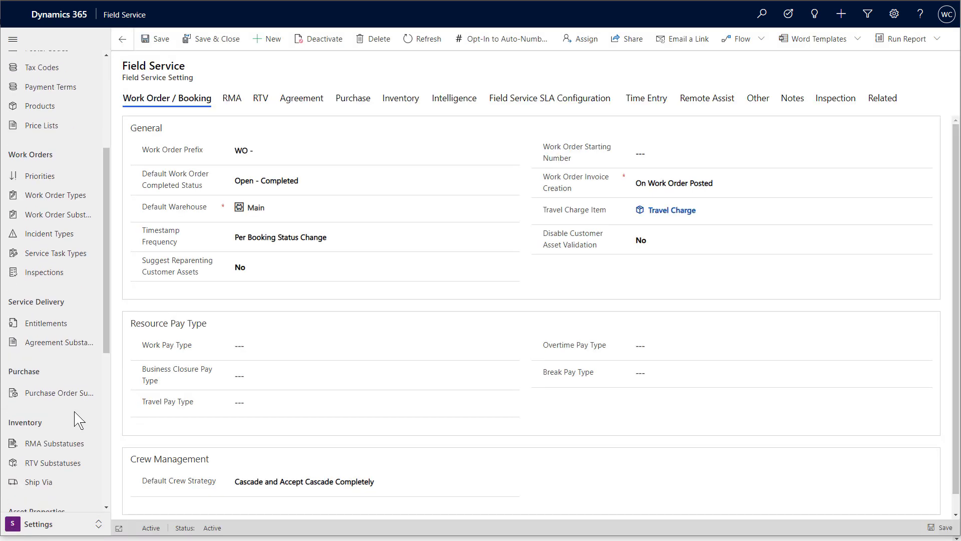
click(48, 215)
double_click(262, 209)
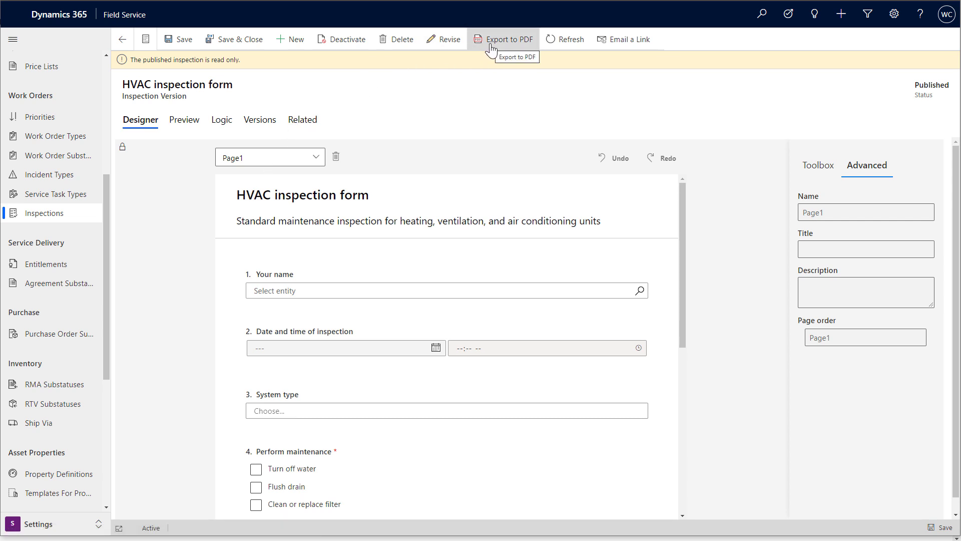
click(228, 127)
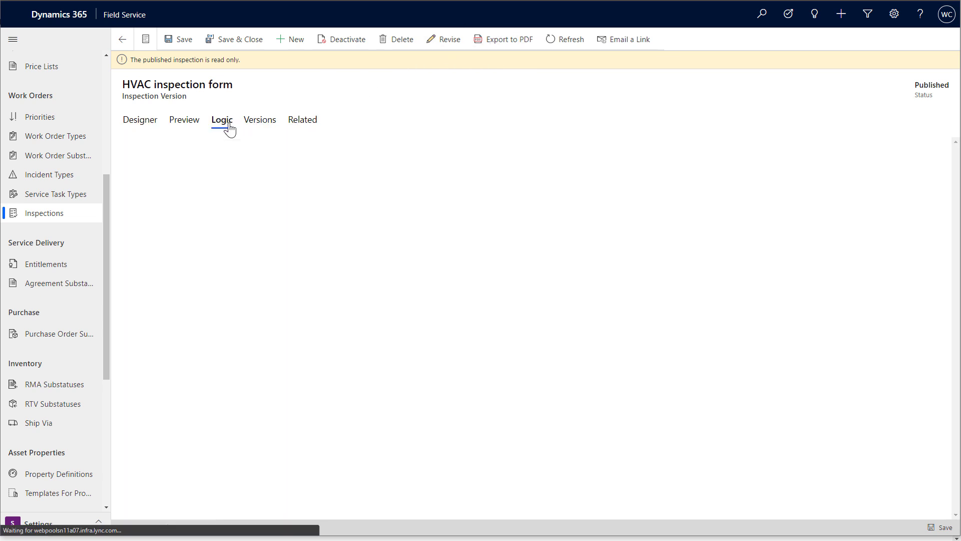
click(260, 125)
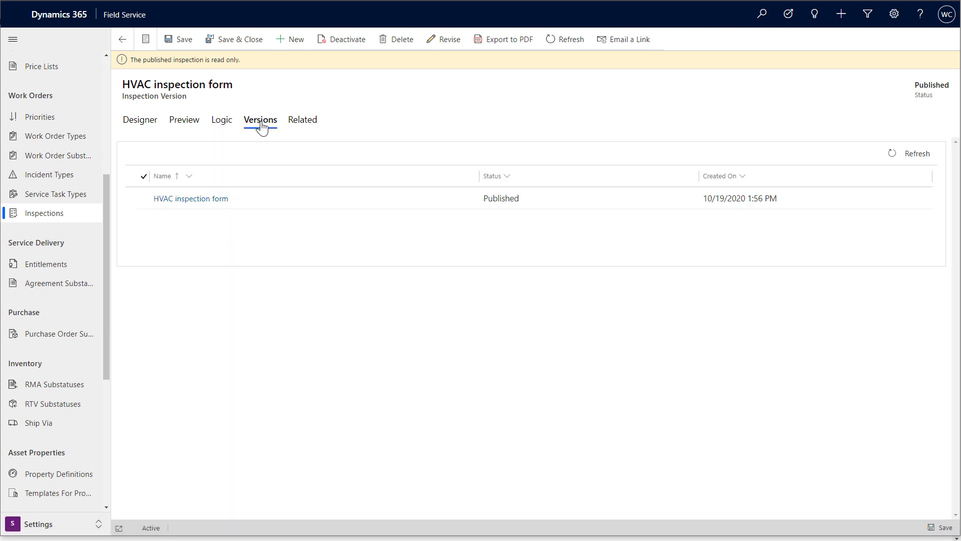